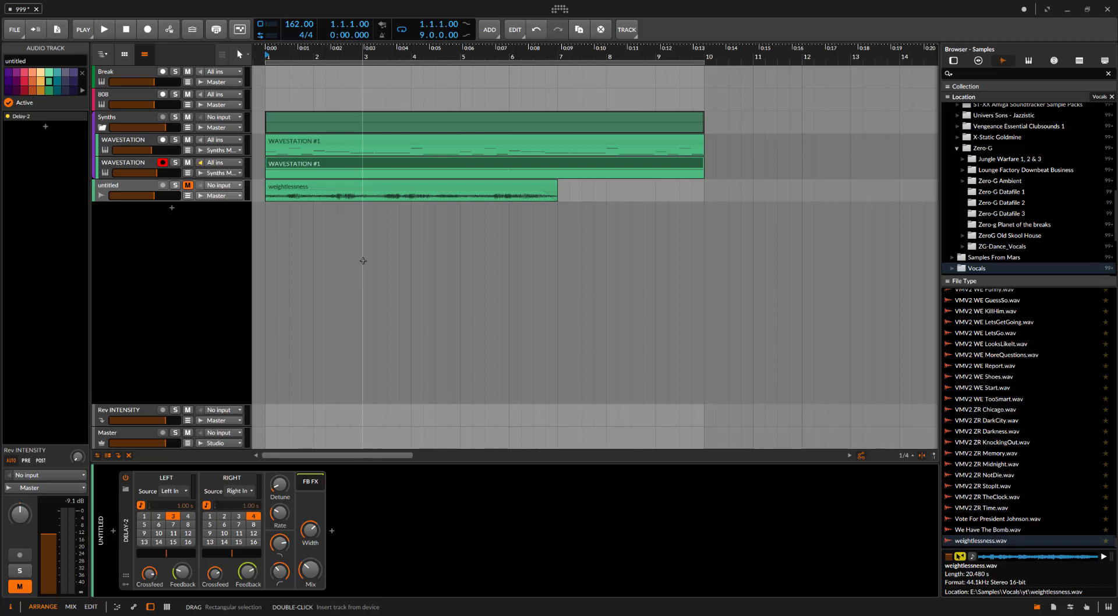
- Play back the arrangement from the start through bar 9, with all WAVESTATION clips in view
{"action": "left_click_drag", "start_coordinate": [267, 53], "coordinate": [294, 48]}
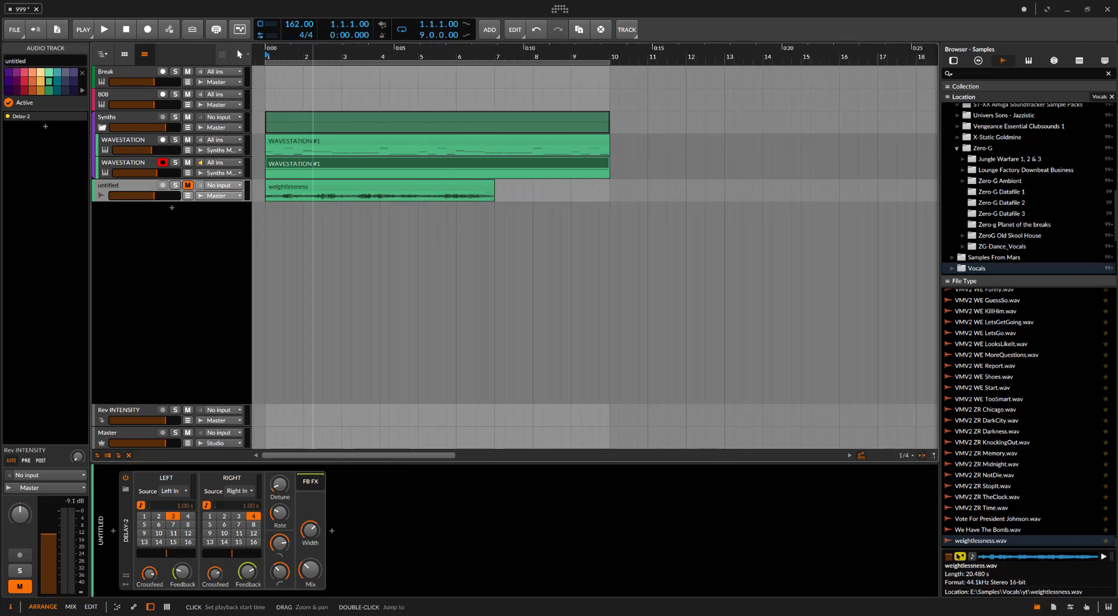
{"action": "key", "text": "space"}
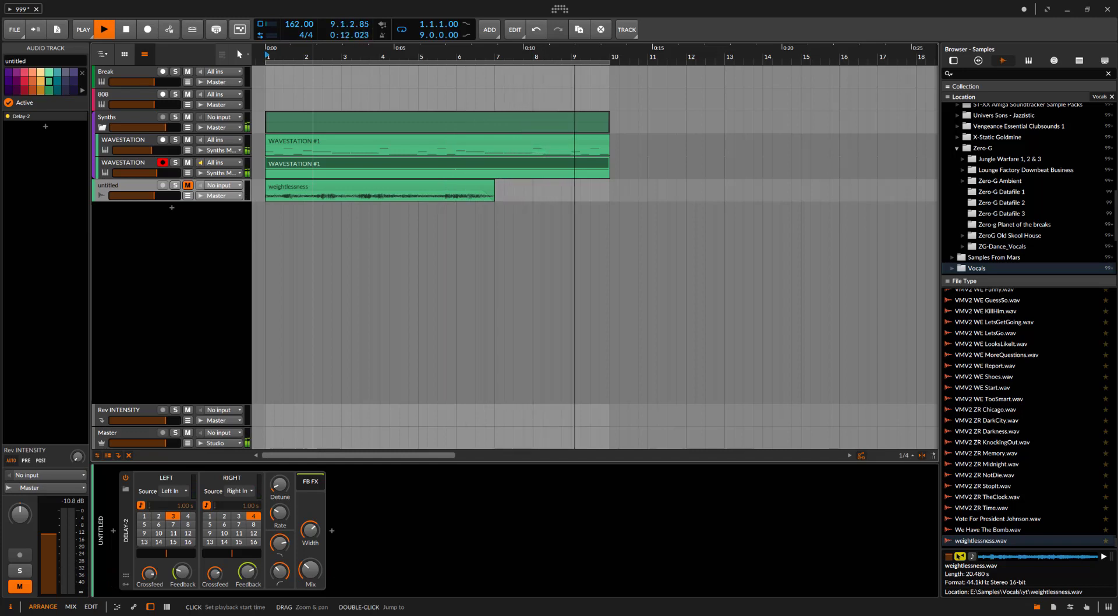
{"action": "key", "text": "space"}
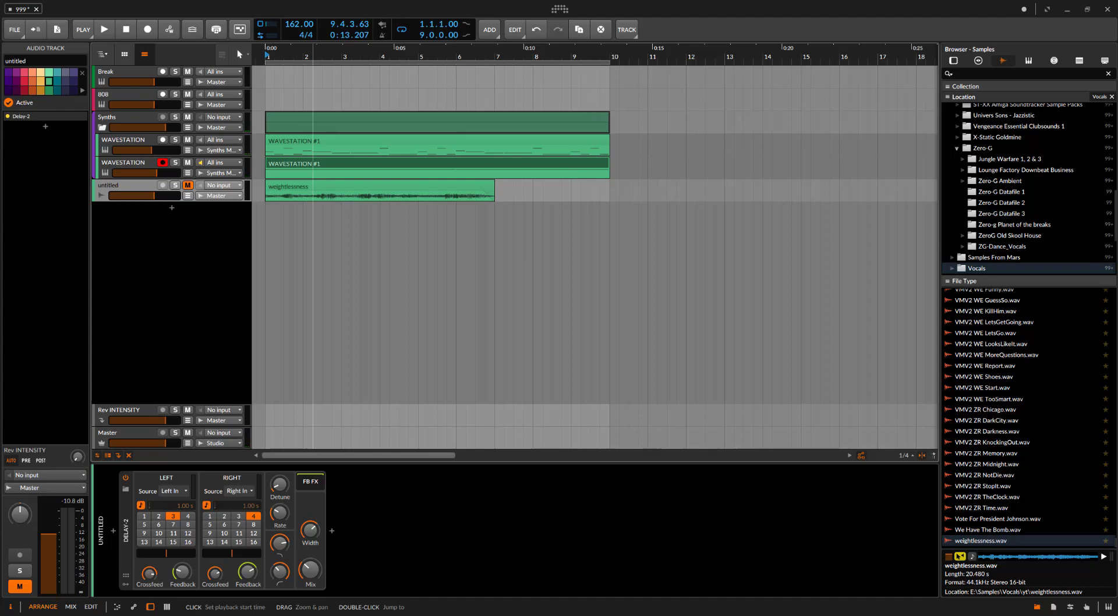
- Add a new instrument track below the existing tracks and load the KORG TRITON synth on it
{"action": "left_click", "coordinate": [172, 208]}
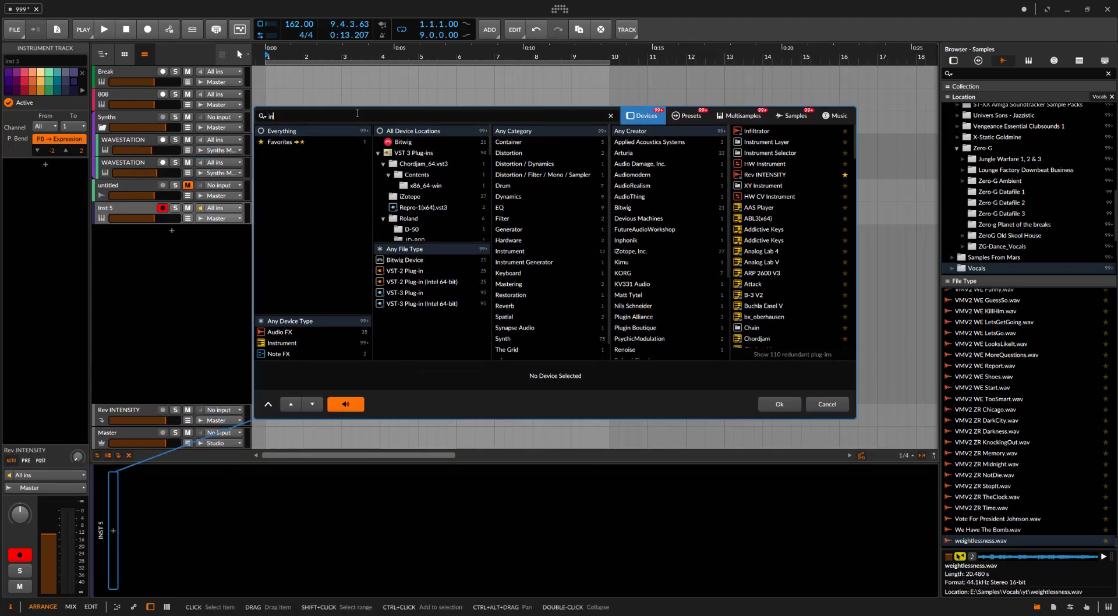
{"action": "left_click_drag", "start_coordinate": [290, 116], "coordinate": [262, 117]}
{"action": "key", "text": "BackSpace"}
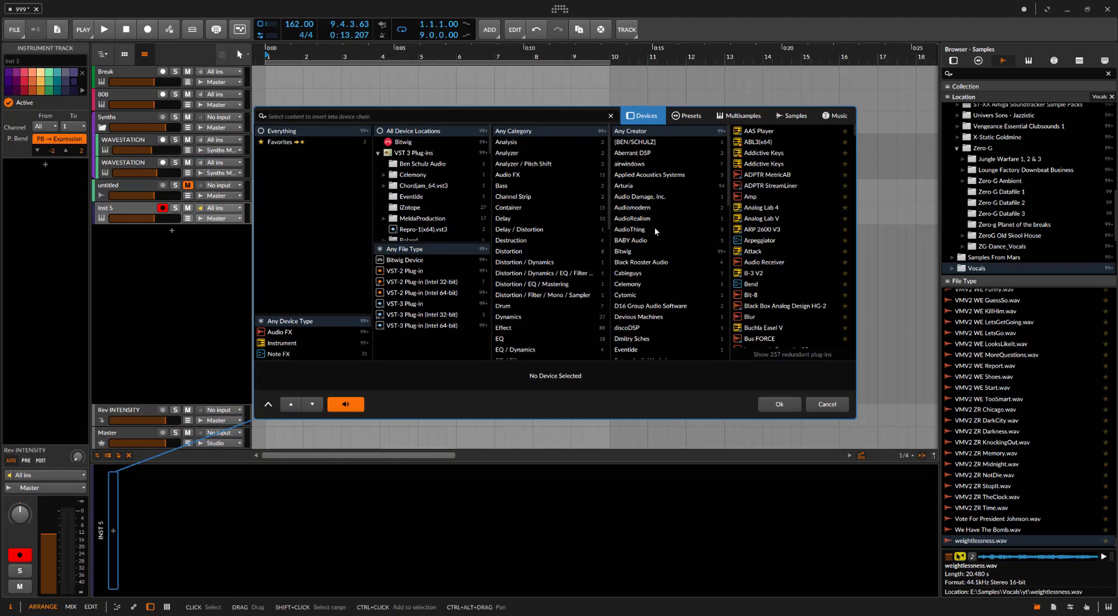
{"action": "scroll", "coordinate": [647, 230], "scroll_direction": "down", "scroll_amount": 3}
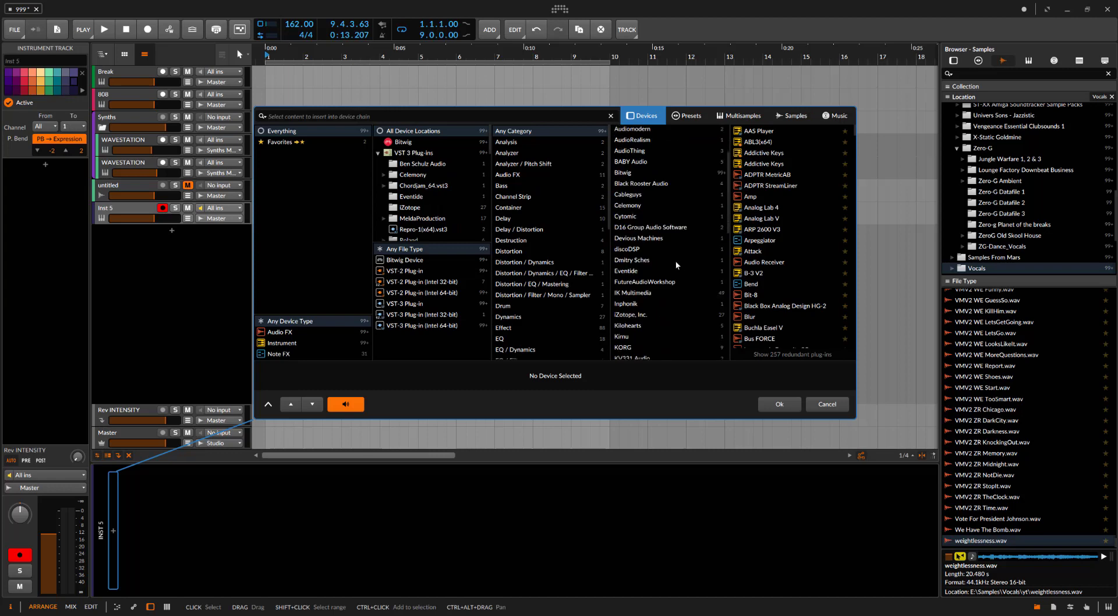
{"action": "left_click", "coordinate": [646, 310]}
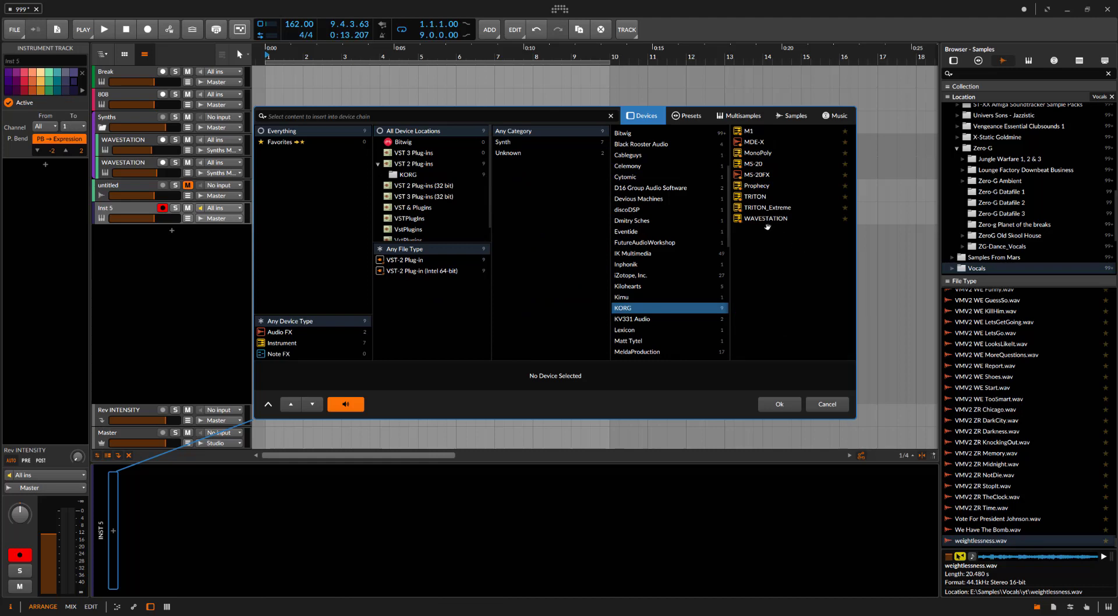
{"action": "double_click", "coordinate": [755, 196]}
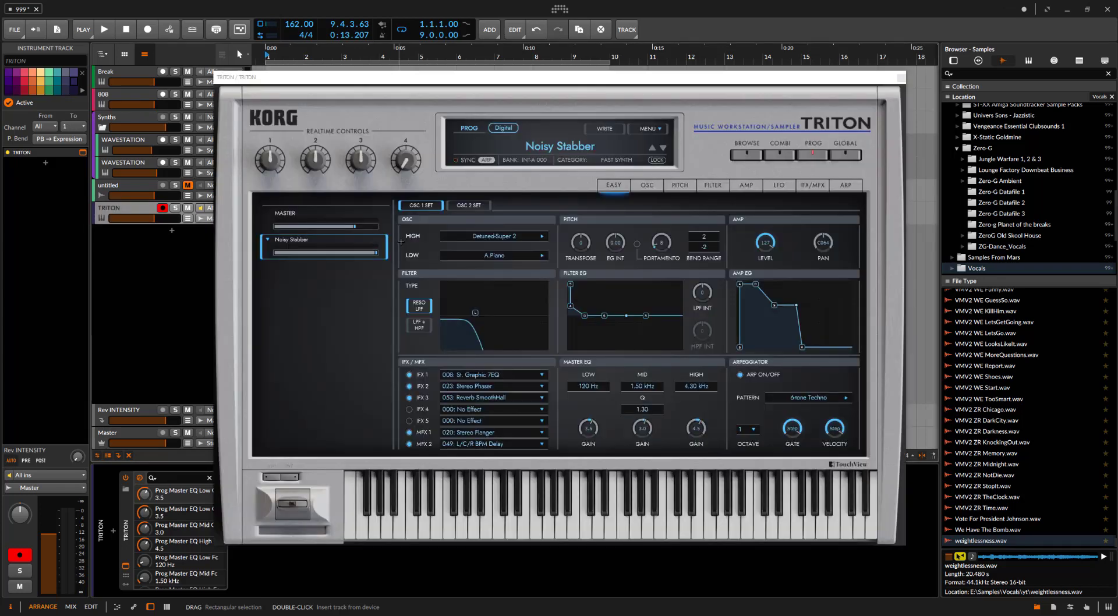
- Open the TRITON program browser, filter it by the Strings category and look through the listed programs
{"action": "left_click", "coordinate": [747, 155]}
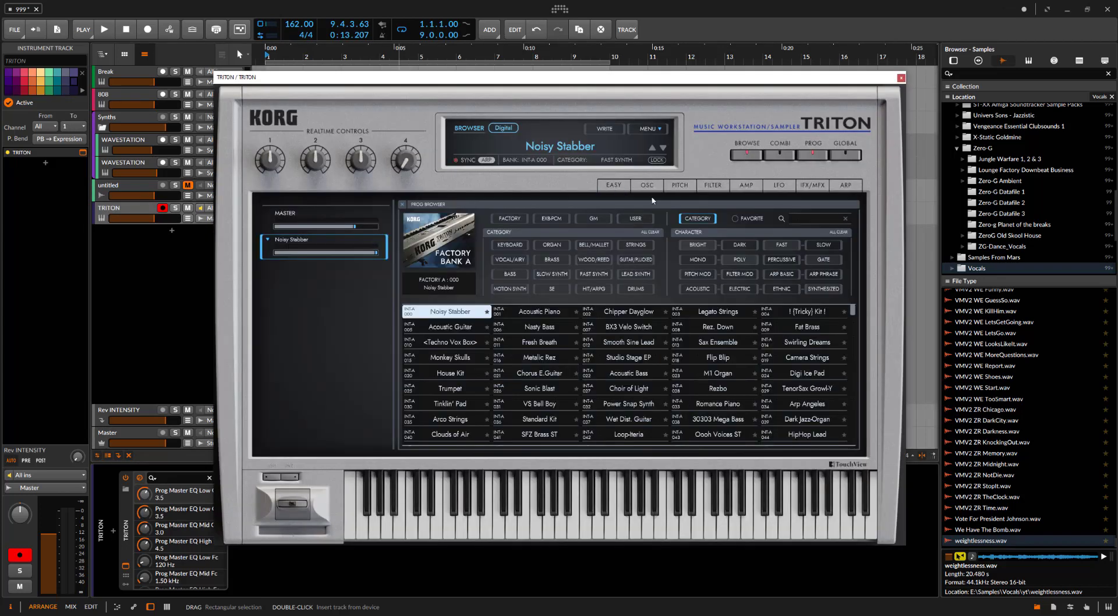
{"action": "left_click", "coordinate": [630, 246]}
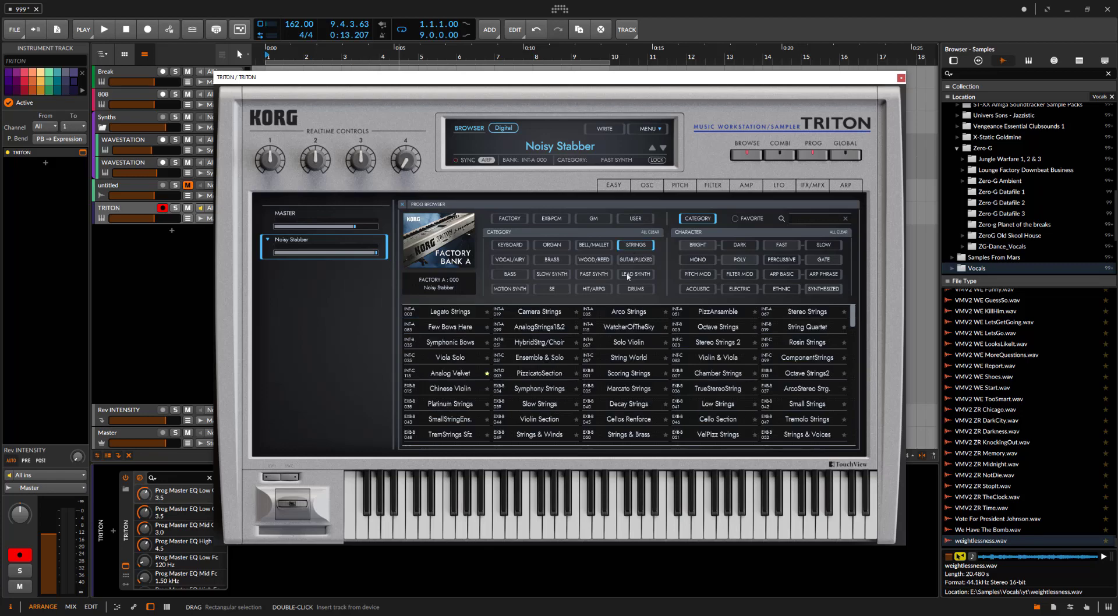
{"action": "scroll", "coordinate": [758, 349], "scroll_direction": "down", "scroll_amount": 5}
{"action": "scroll", "coordinate": [851, 342], "scroll_direction": "down", "scroll_amount": 5}
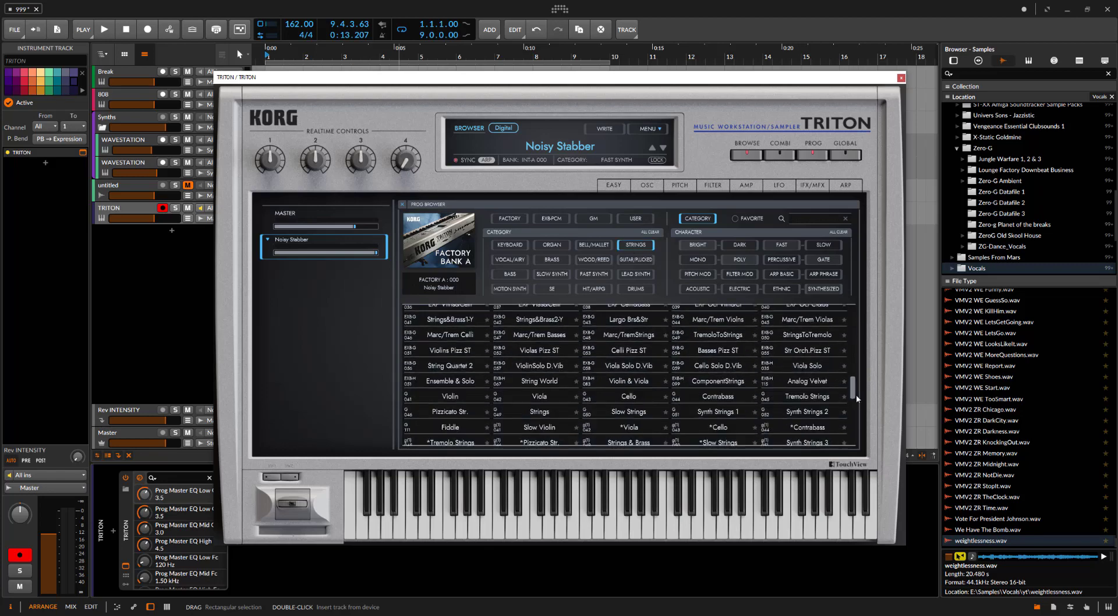
{"action": "left_click_drag", "start_coordinate": [856, 348], "coordinate": [855, 308]}
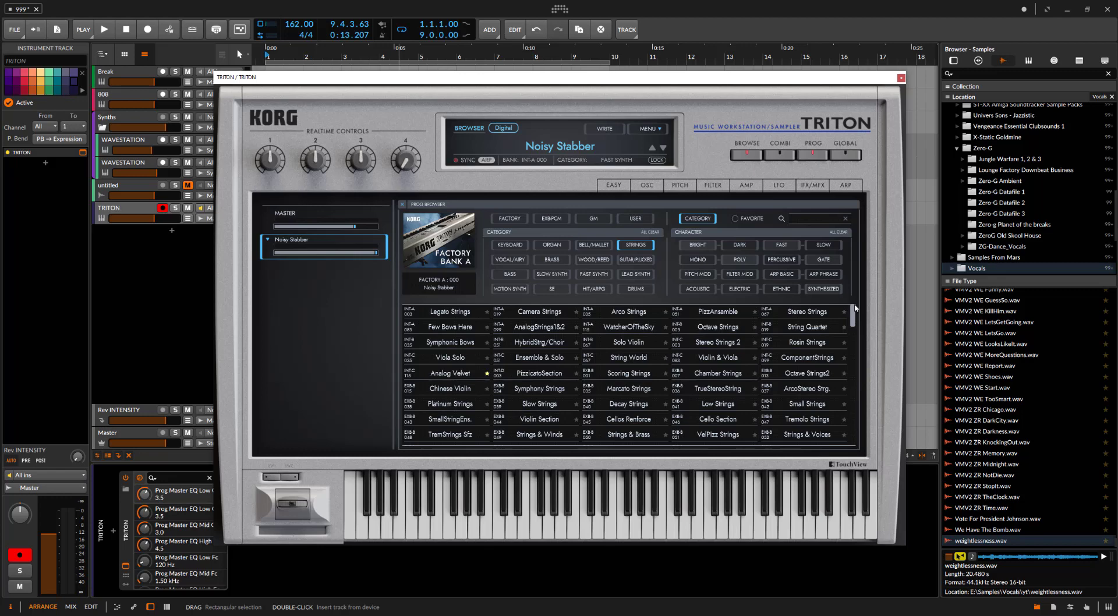
- Load the Arco Strings program and audition it with a few high notes on the TRITON's on-screen keyboard
{"action": "left_click", "coordinate": [634, 316]}
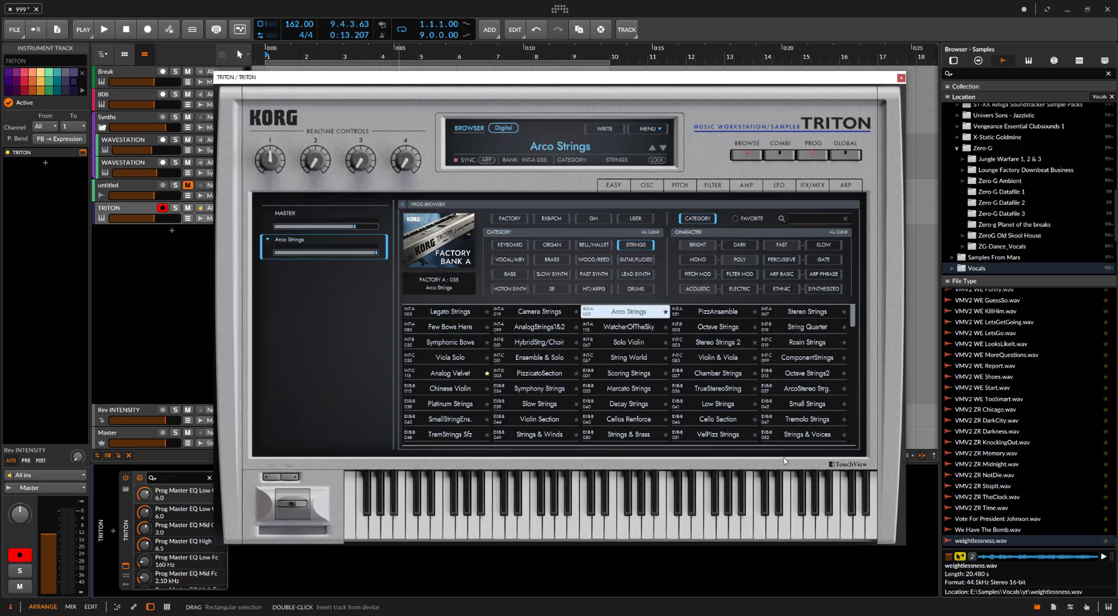
{"action": "left_click", "coordinate": [836, 534]}
{"action": "left_click", "coordinate": [723, 531]}
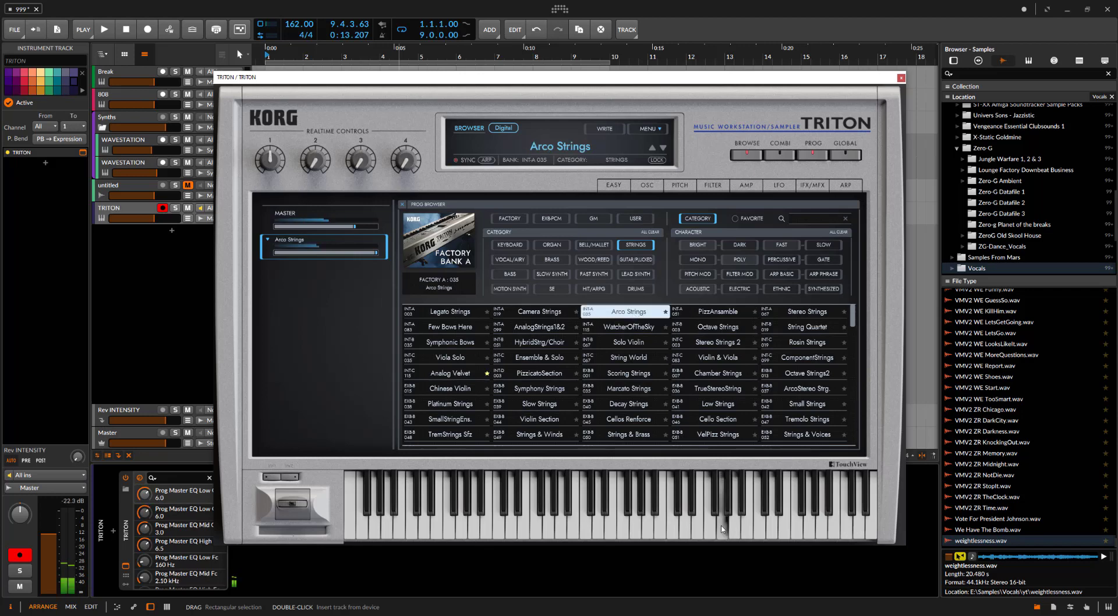
{"action": "left_click", "coordinate": [848, 531]}
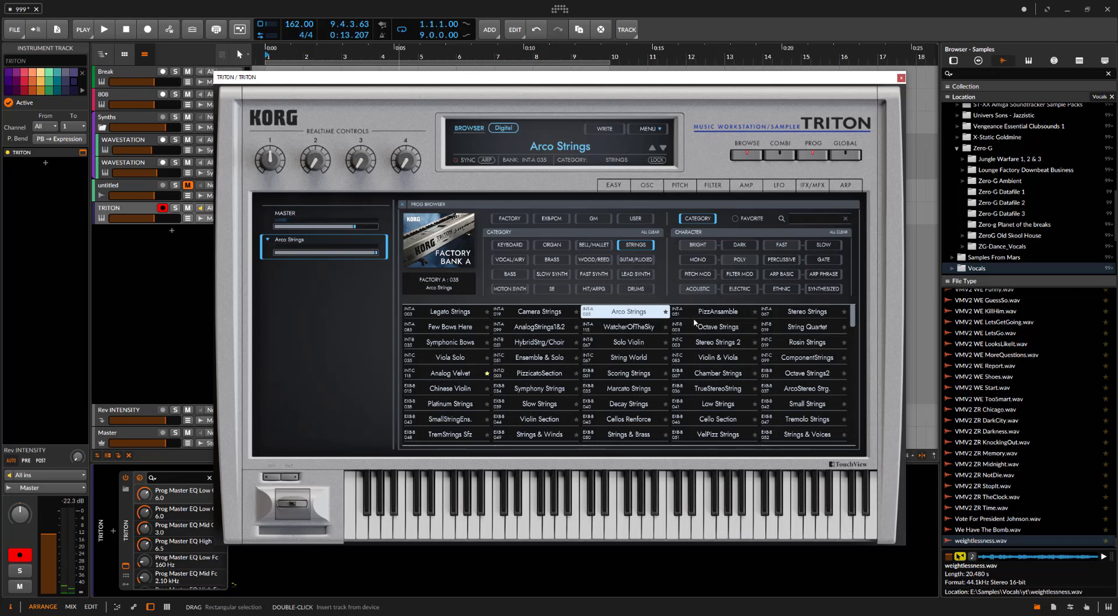
{"action": "left_click", "coordinate": [835, 524]}
{"action": "left_click", "coordinate": [835, 524]}
{"action": "left_click", "coordinate": [801, 528]}
- Load the Analog Velvet strings program, audition it with a high note, and close the TRITON window
{"action": "left_click", "coordinate": [453, 374]}
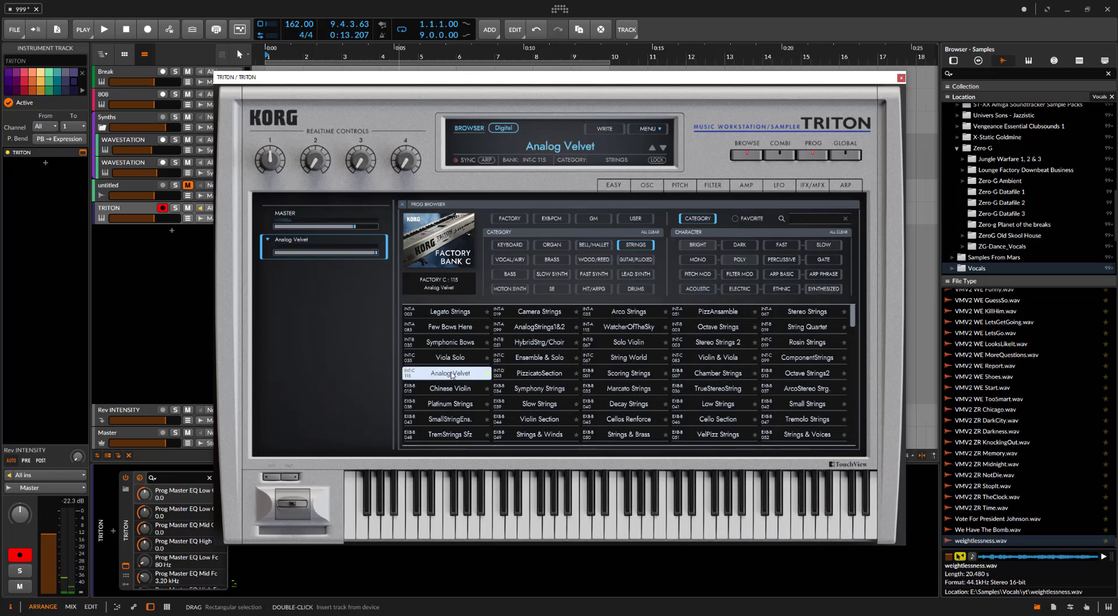
{"action": "left_click", "coordinate": [837, 537]}
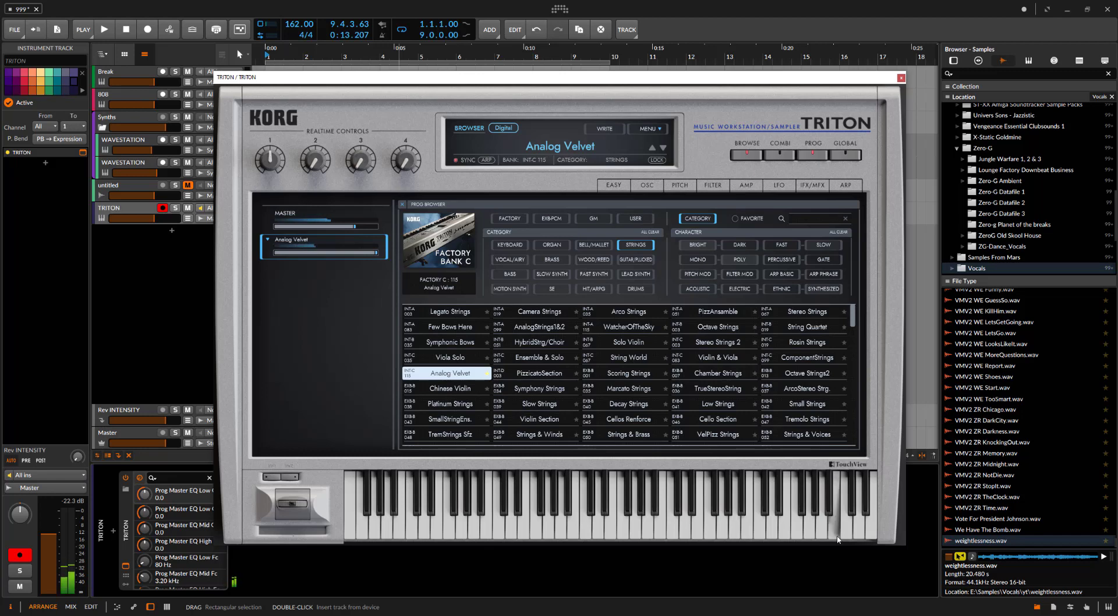
{"action": "left_click", "coordinate": [838, 539]}
{"action": "double_click", "coordinate": [473, 371]}
{"action": "left_click", "coordinate": [901, 78]}
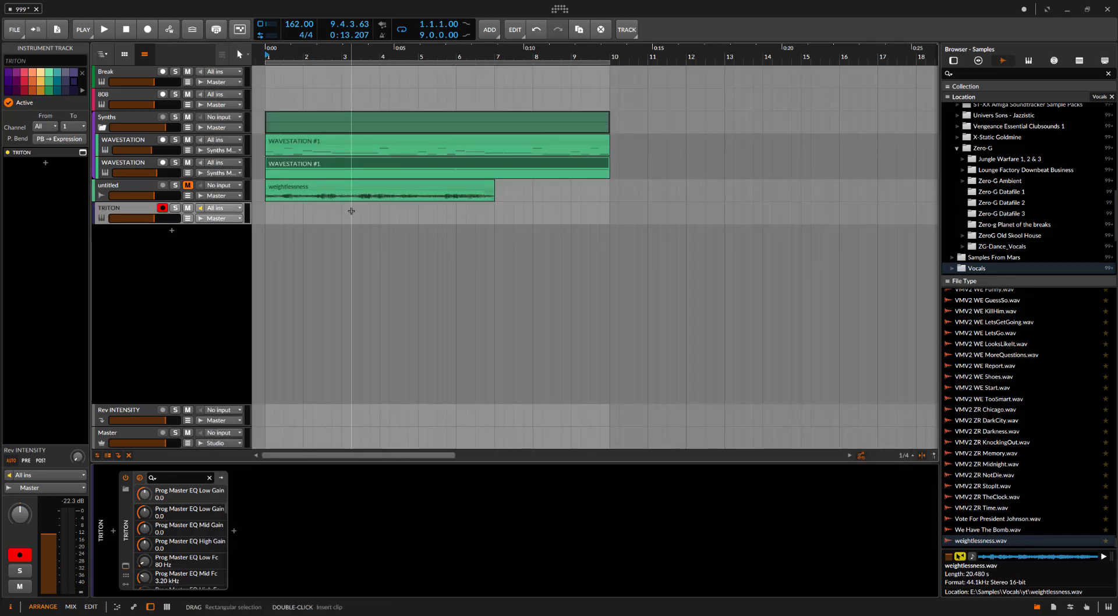
- Copy the second WAVESTATION track's clip and the first WAVESTATION track's Multi-note device to the TRITON track, placing Multi-note before the synth
{"action": "left_click", "coordinate": [138, 165]}
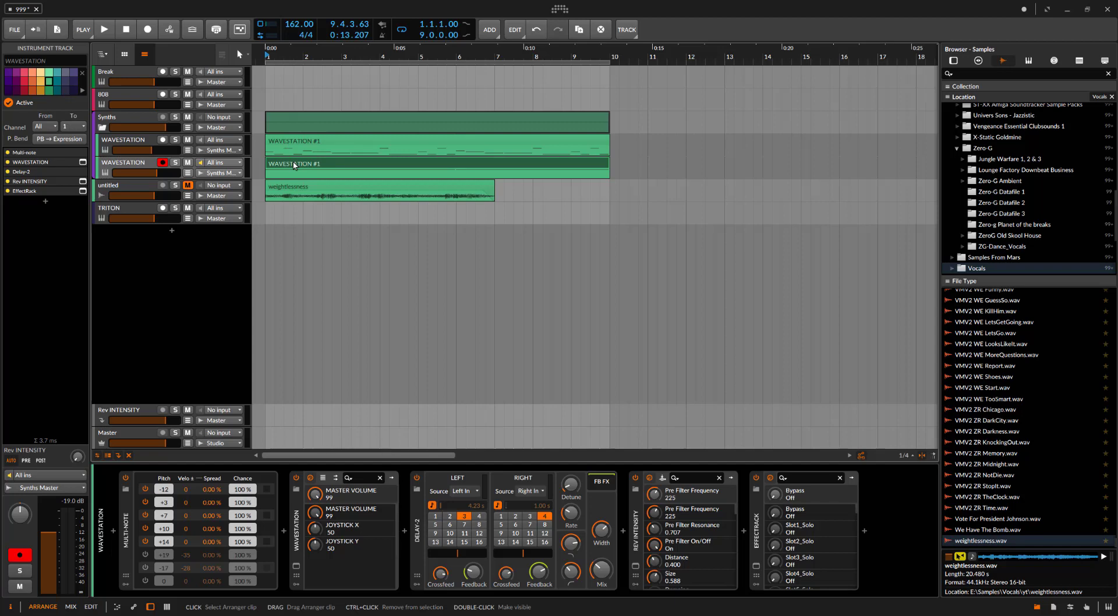
{"action": "left_click_drag", "start_coordinate": [285, 166], "coordinate": [291, 220]}
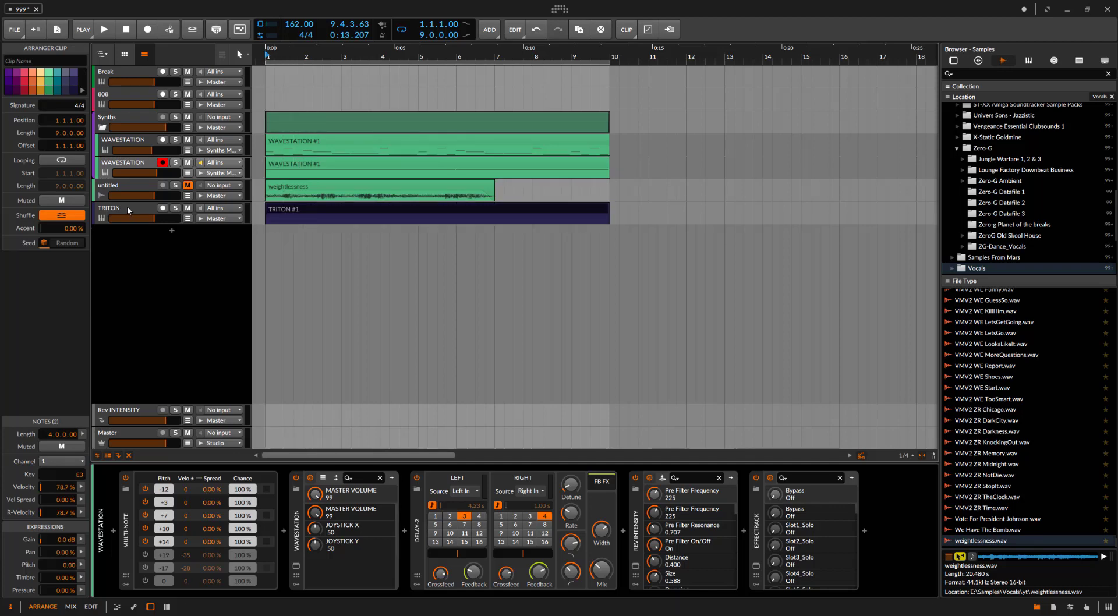
{"action": "key", "text": "alt+2"}
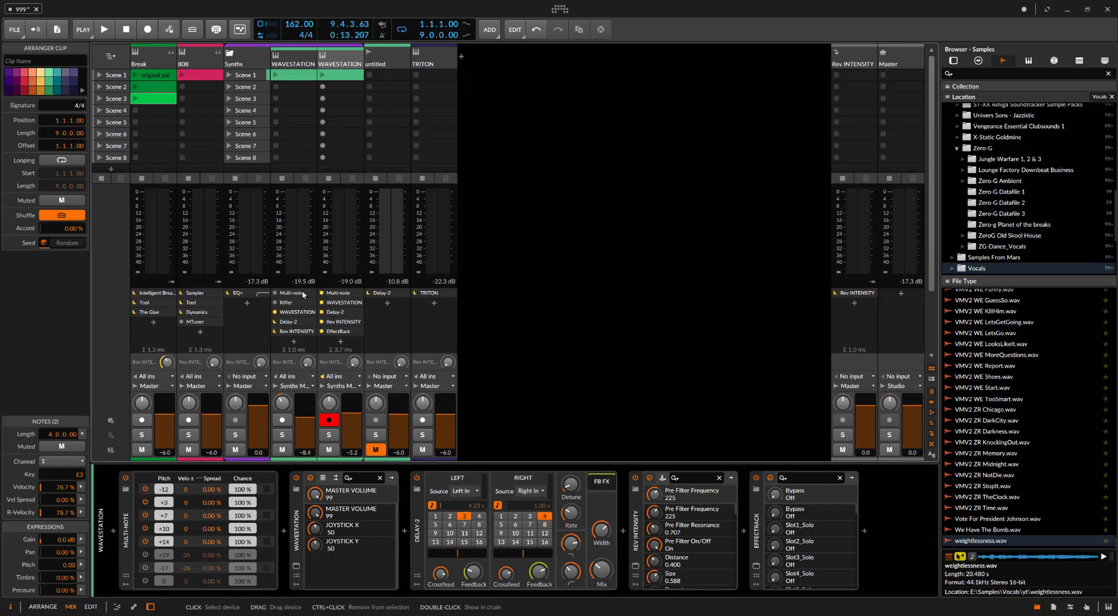
{"action": "left_click_drag", "start_coordinate": [303, 295], "coordinate": [444, 299]}
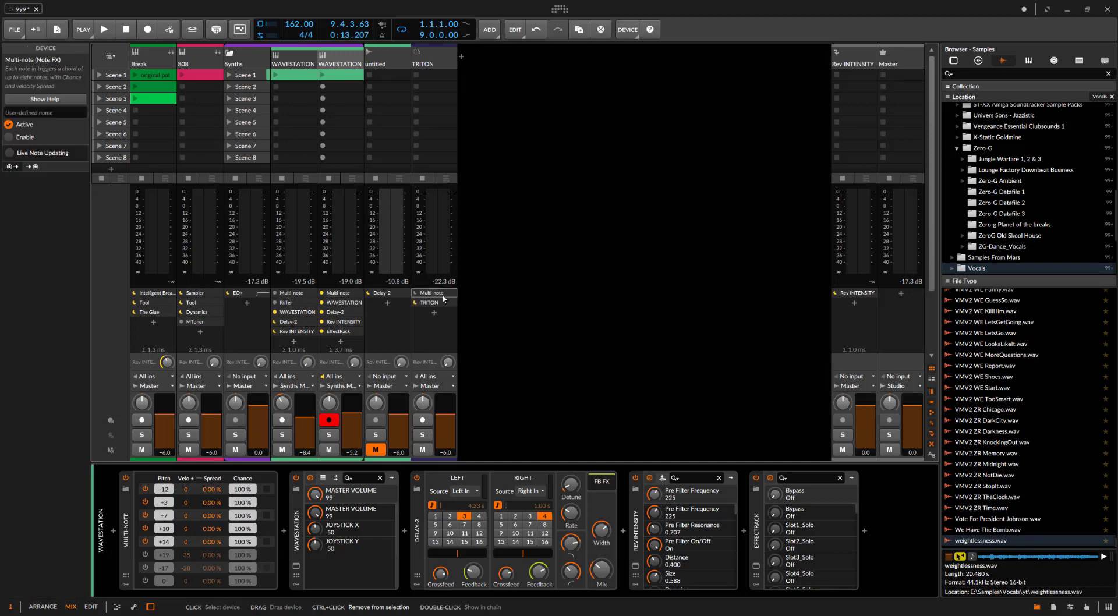
{"action": "key", "text": "alt+1"}
- Solo and select the TRITON track, then play its copied clip from the start for a few bars
{"action": "left_click", "coordinate": [175, 208]}
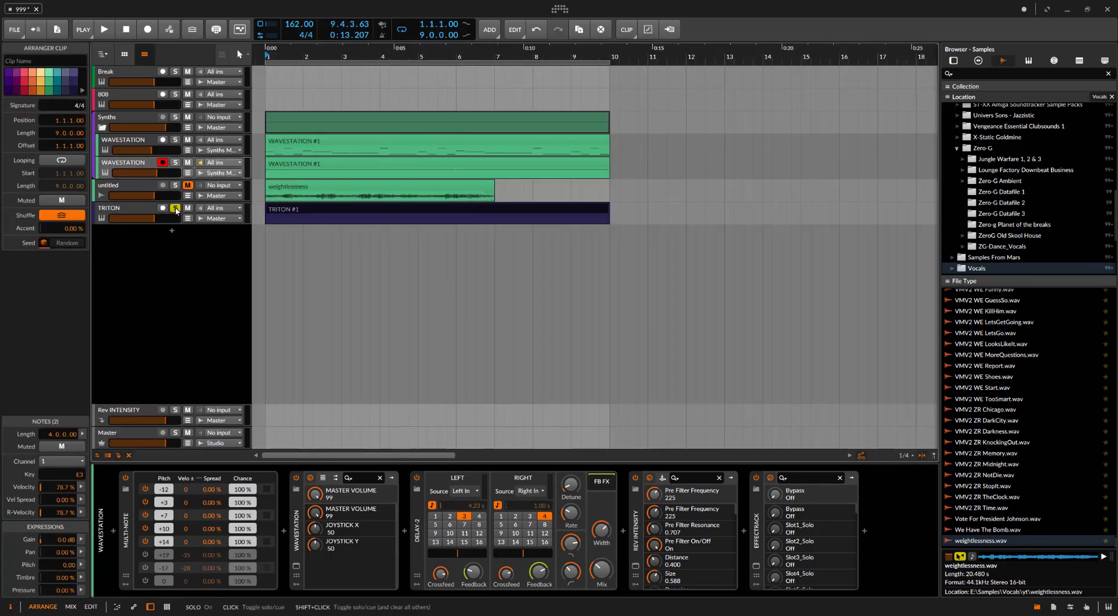
{"action": "left_click", "coordinate": [126, 208]}
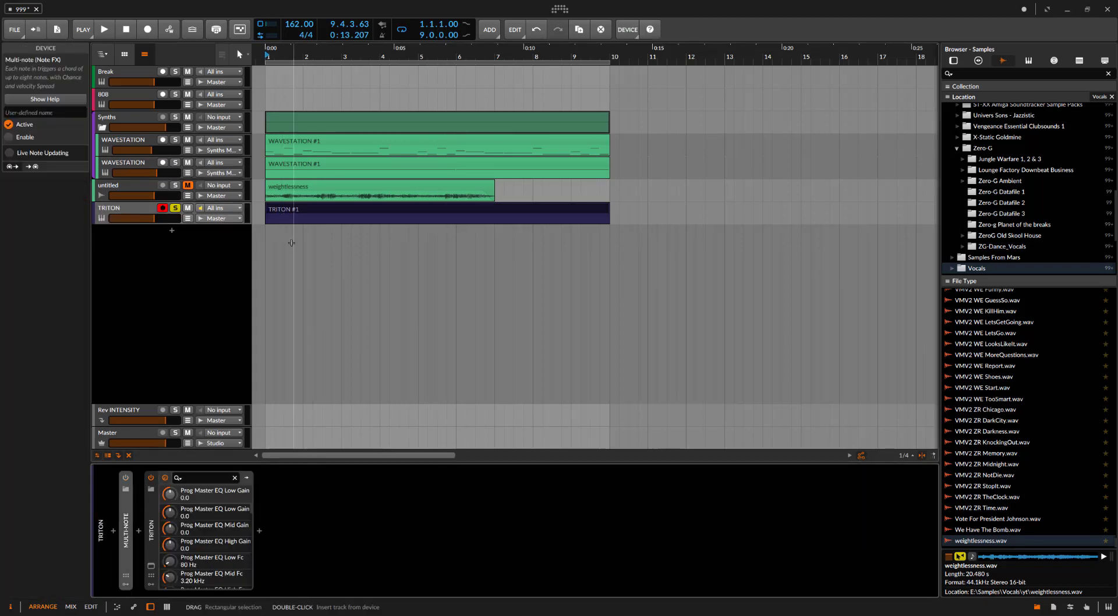
{"action": "key", "text": "space"}
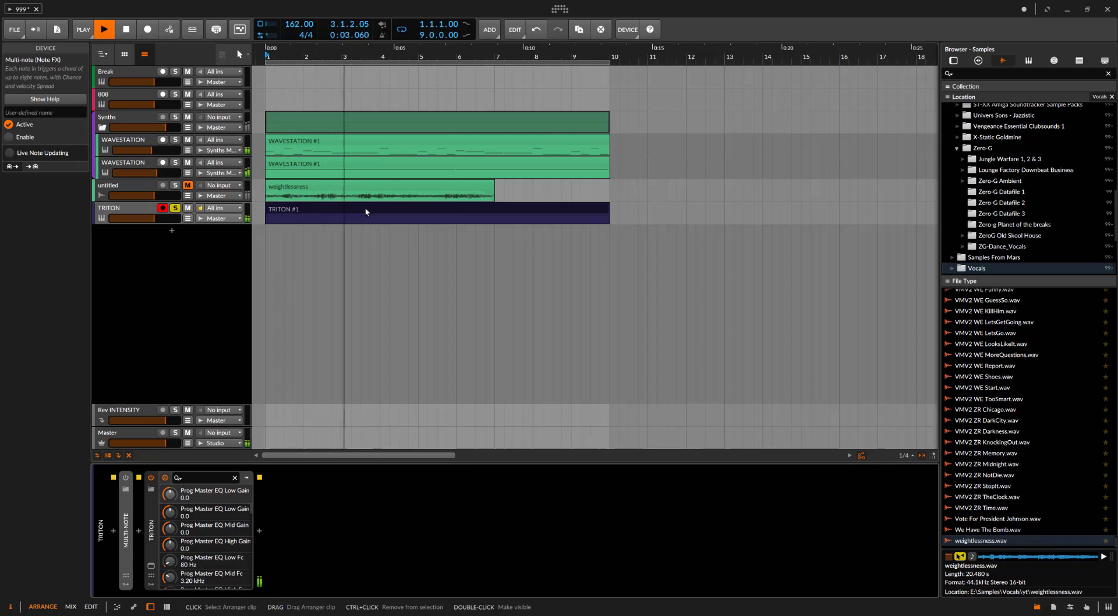
{"action": "key", "text": "space"}
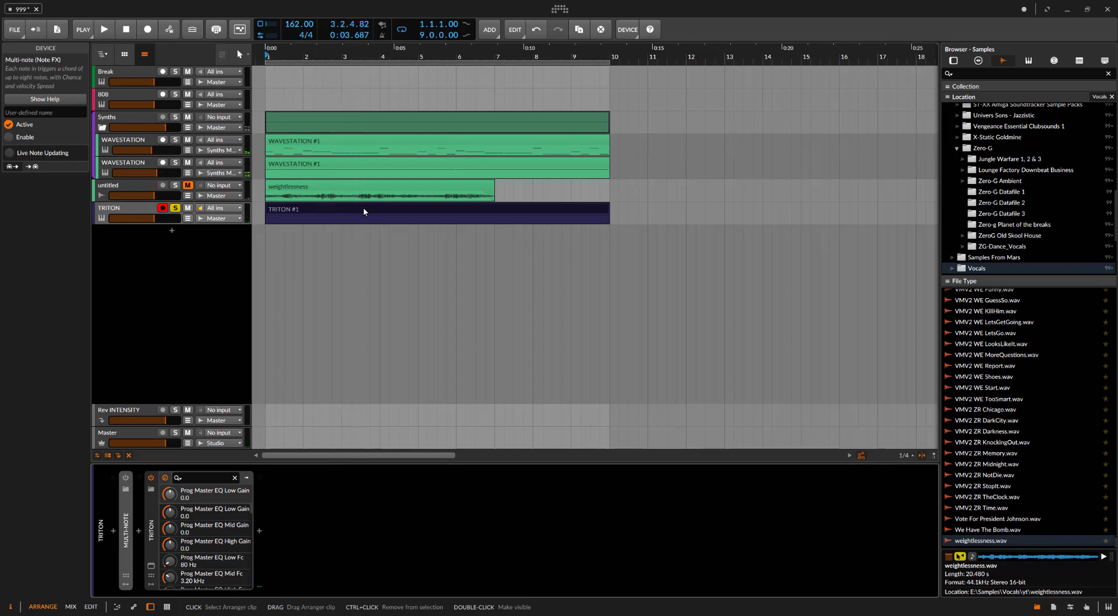
- Expand the TRITON track's Multi-note device, enable it to audition the clip as chords, and switch it off again
{"action": "double_click", "coordinate": [127, 524]}
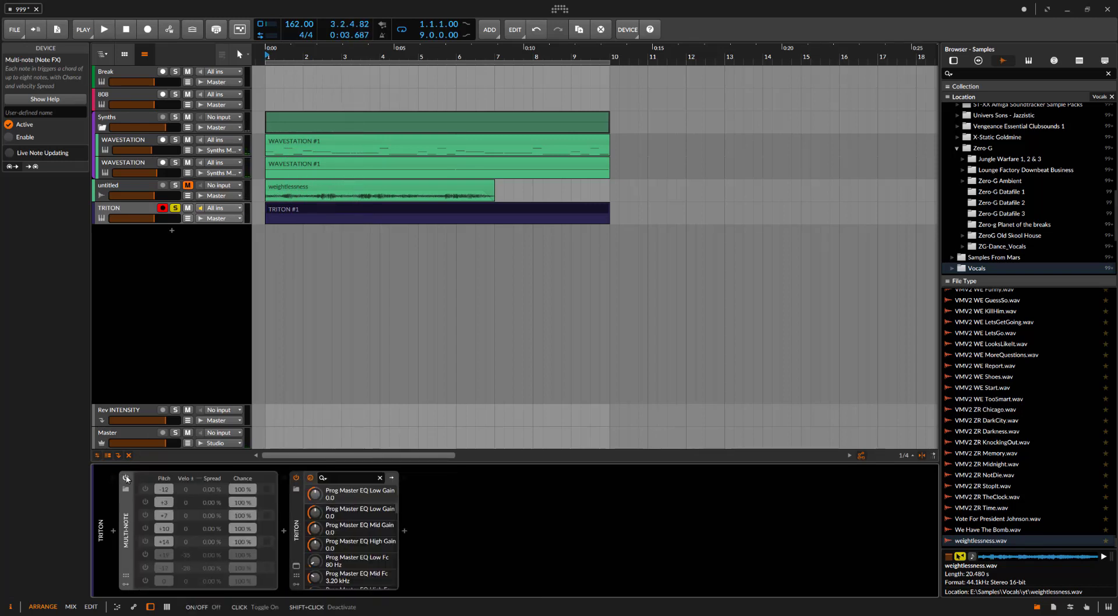
{"action": "left_click", "coordinate": [126, 478]}
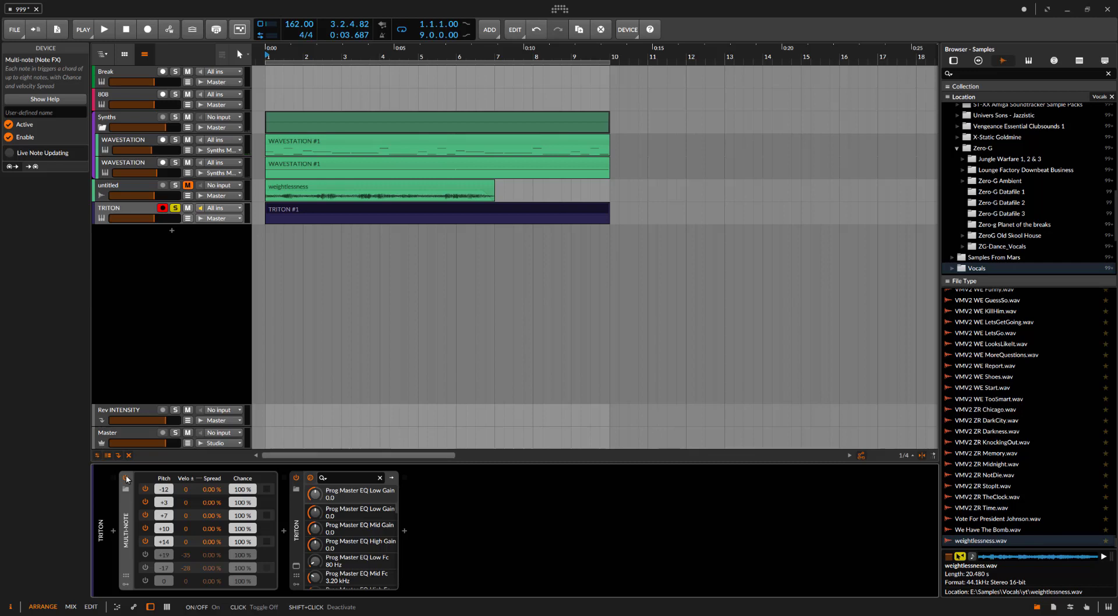
{"action": "key", "text": "space"}
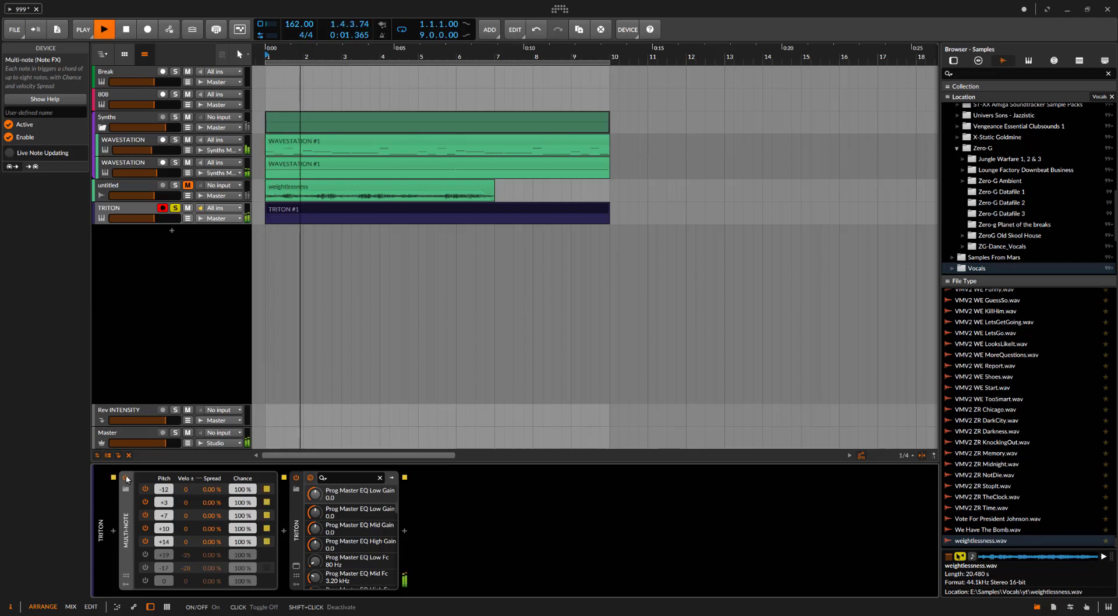
{"action": "key", "text": "space"}
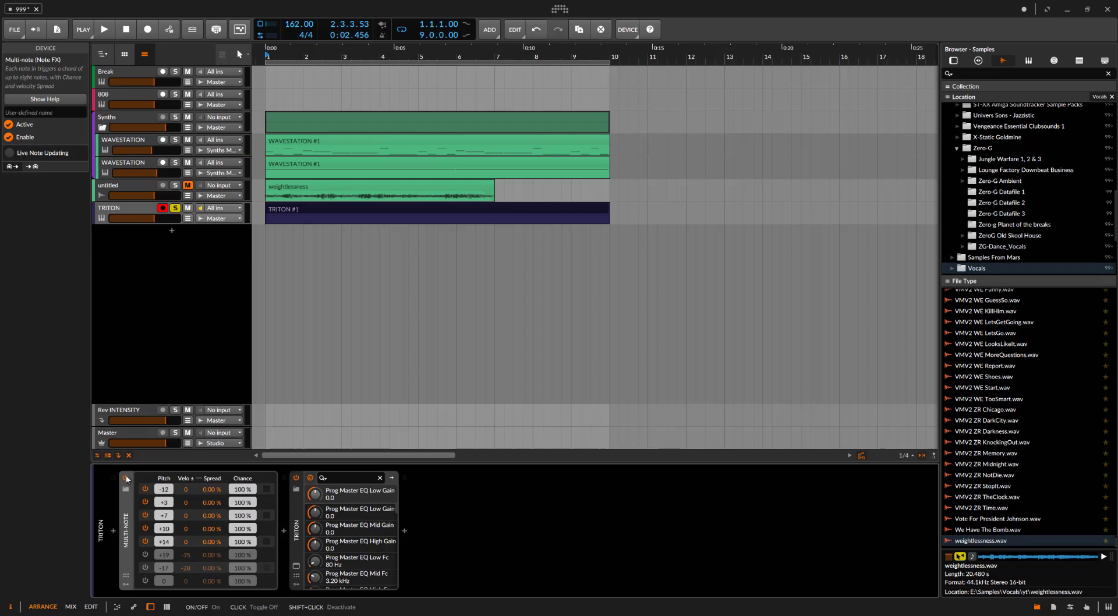
{"action": "left_click", "coordinate": [126, 475]}
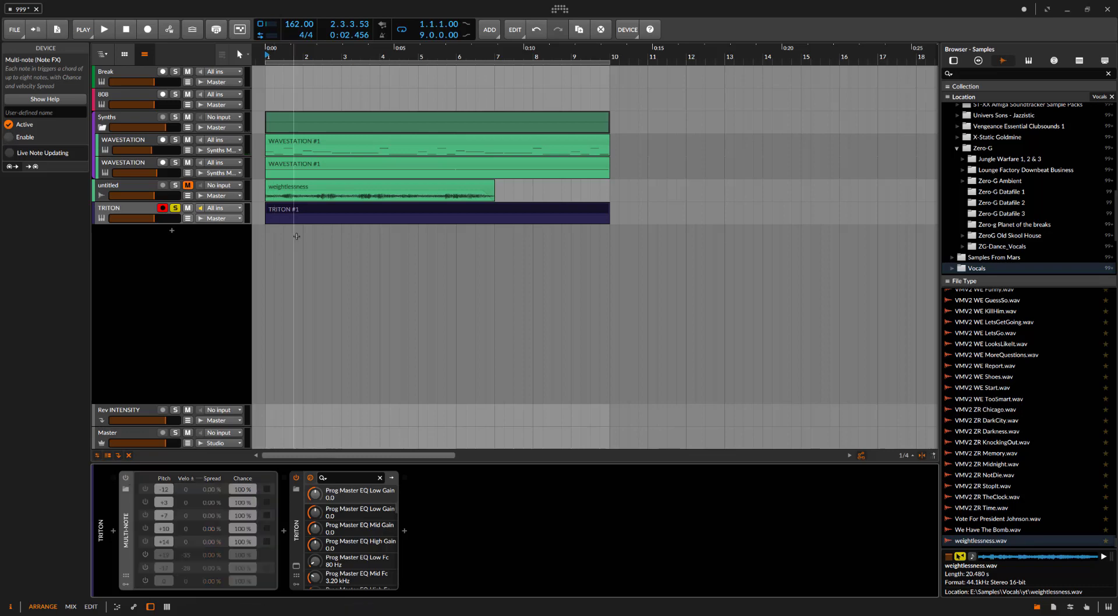
- Open the TRITON clip in the note editor and delete its second E3 note, starting at bar 6
{"action": "left_click", "coordinate": [313, 211]}
{"action": "double_click", "coordinate": [313, 211]}
{"action": "scroll", "coordinate": [349, 428], "scroll_direction": "down", "scroll_amount": 4}
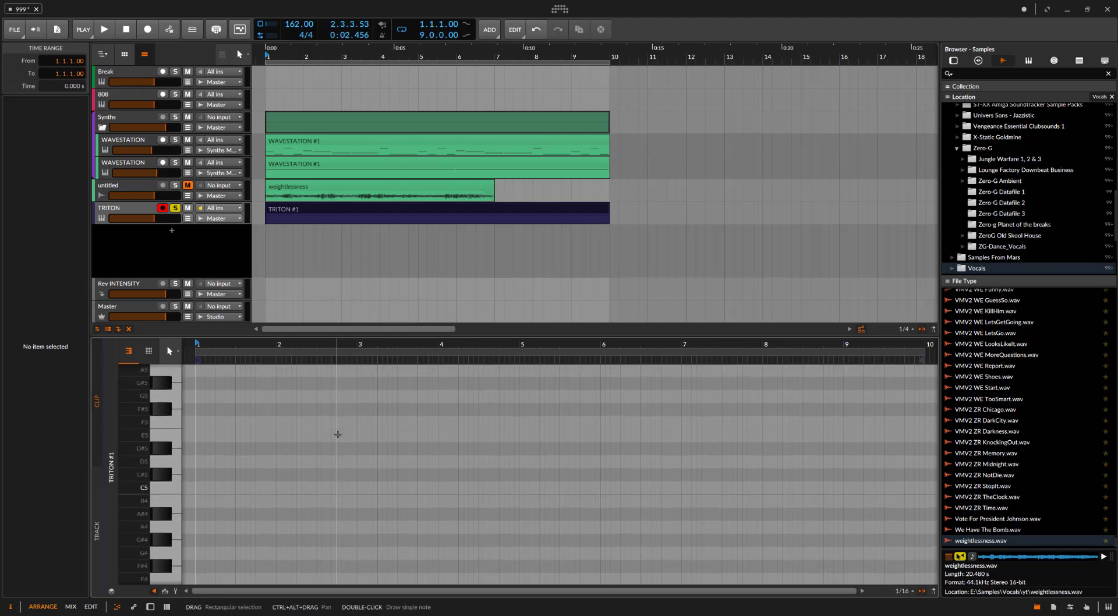
{"action": "scroll", "coordinate": [337, 433], "scroll_direction": "up", "scroll_amount": 3}
{"action": "left_click_drag", "start_coordinate": [332, 409], "coordinate": [344, 507]}
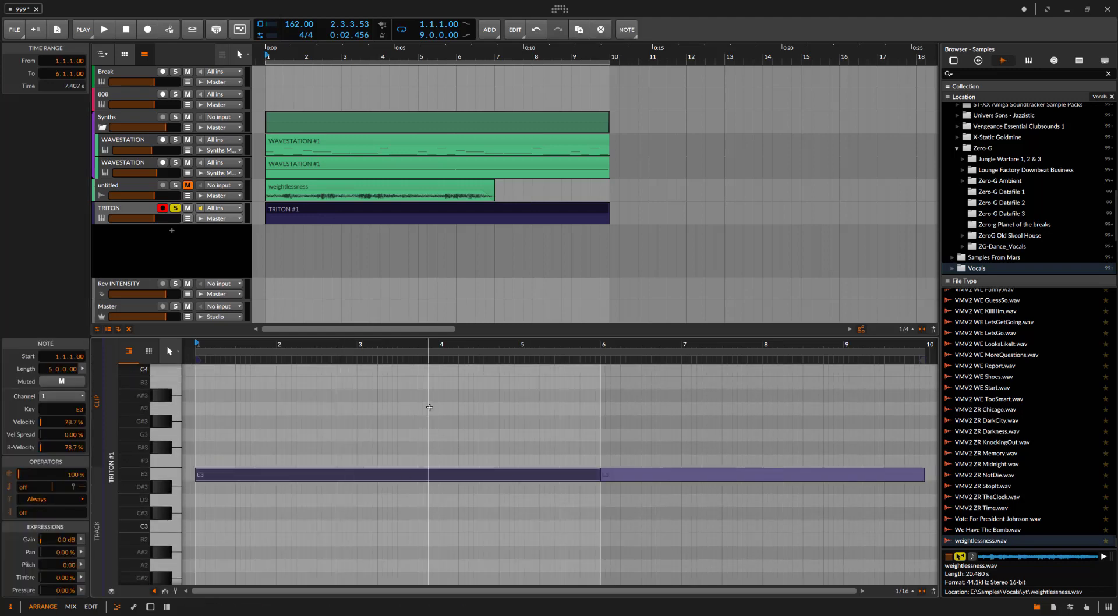
{"action": "left_click_drag", "start_coordinate": [430, 407], "coordinate": [665, 503]}
{"action": "left_click_drag", "start_coordinate": [729, 419], "coordinate": [713, 497]}
{"action": "key", "text": "Delete"}
- Transpose the remaining five-bar note in the TRITON clip up two octaves to E5
{"action": "left_click_drag", "start_coordinate": [520, 419], "coordinate": [533, 534]}
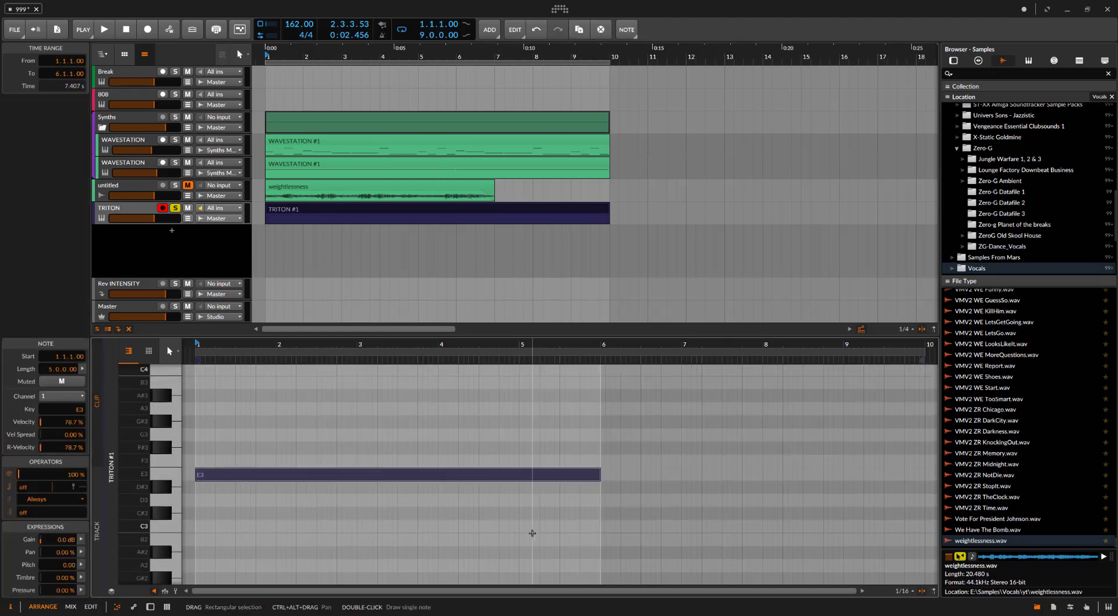
{"action": "key", "text": "shift+Up"}
{"action": "key", "text": "shift+Up"}
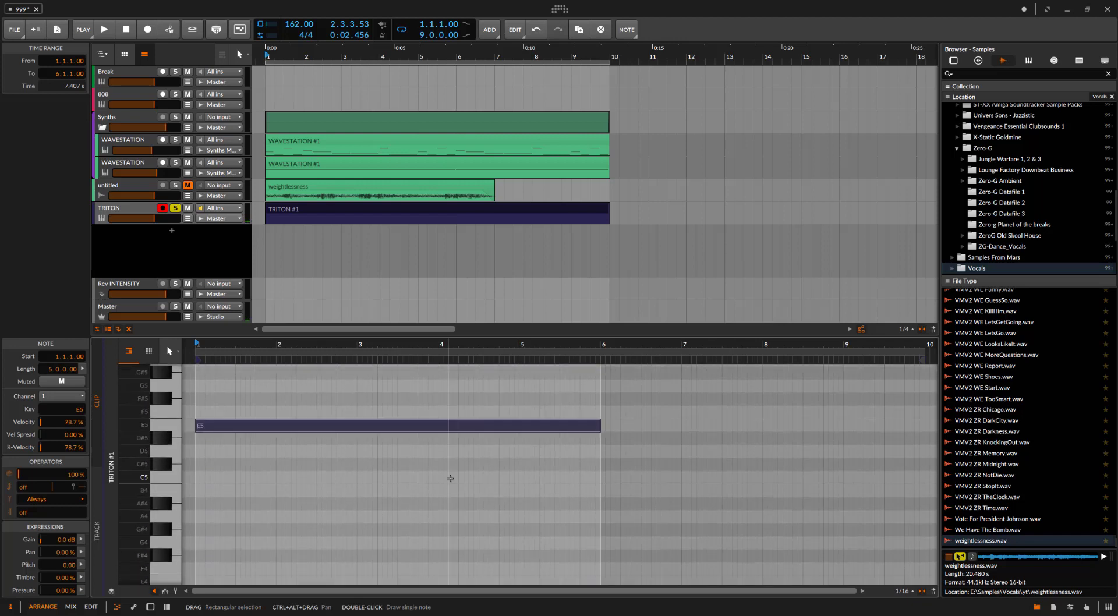
- Extend the E5 note in the TRITON clip to nine bars, ending at bar 10
{"action": "key", "text": "space"}
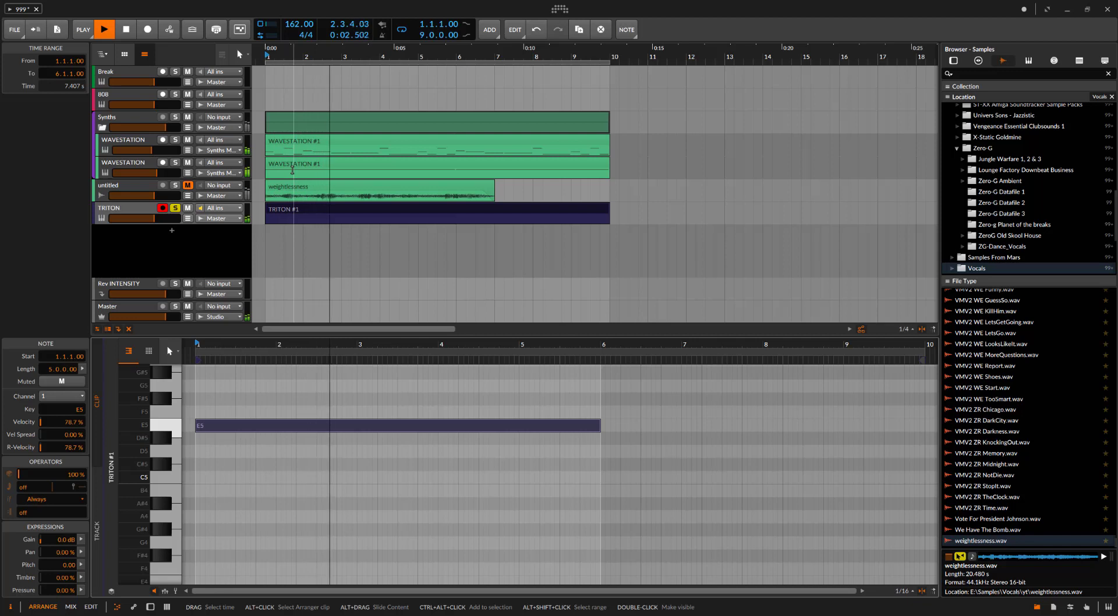
{"action": "scroll", "coordinate": [484, 411], "scroll_direction": "down", "scroll_amount": 4}
{"action": "key", "text": "space"}
{"action": "left_click_drag", "start_coordinate": [570, 425], "coordinate": [626, 426]}
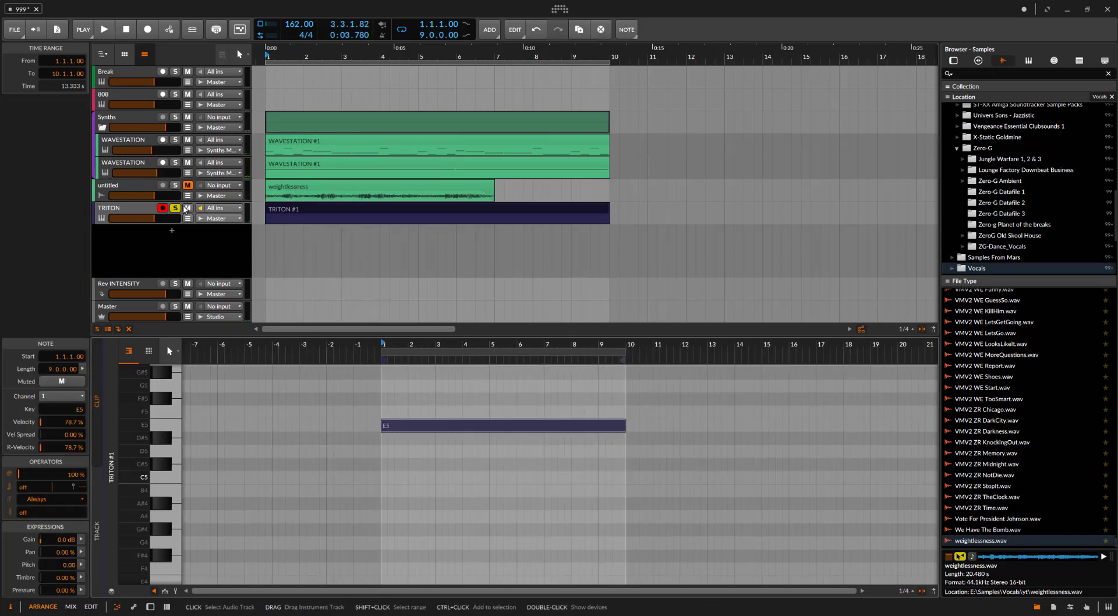
- Turn off solo on the TRITON track, play the arrangement from the start, and check the track levels in the mixer
{"action": "key", "text": "space"}
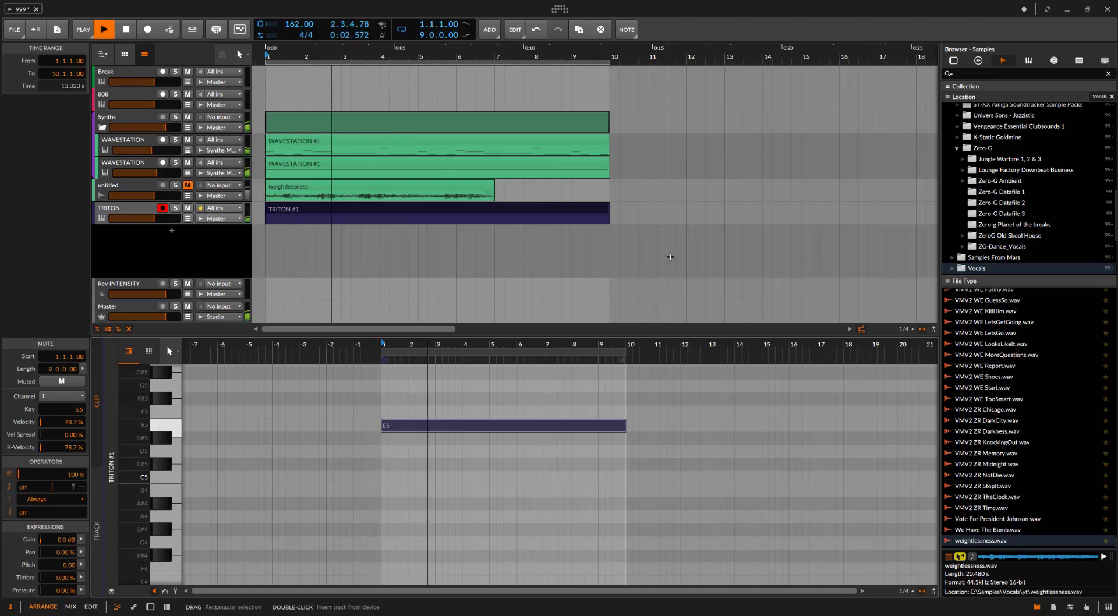
{"action": "key", "text": "alt+2"}
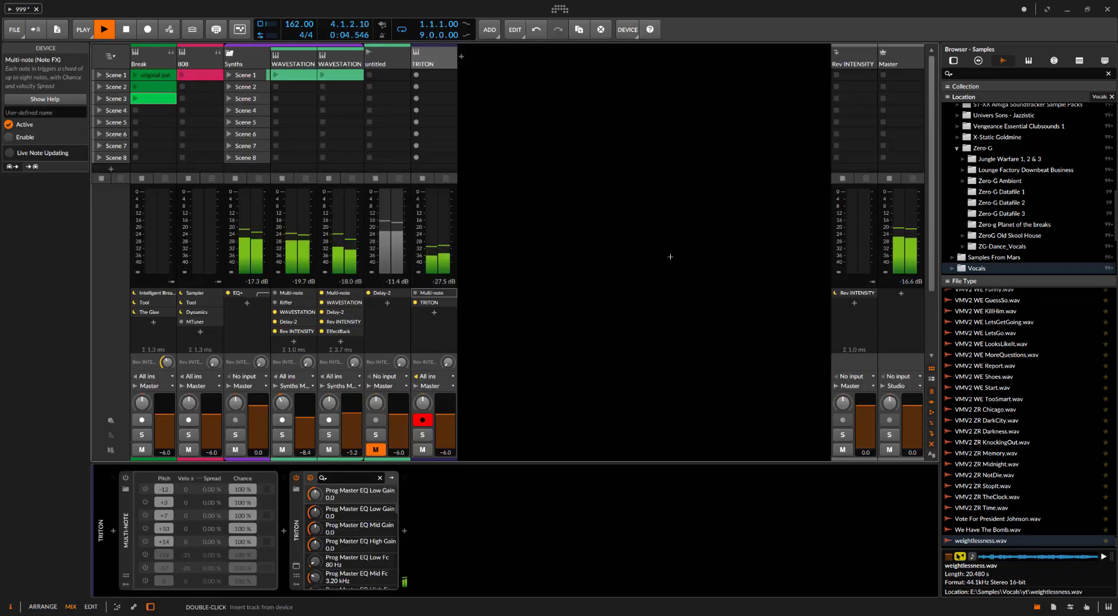
{"action": "key", "text": "alt+1"}
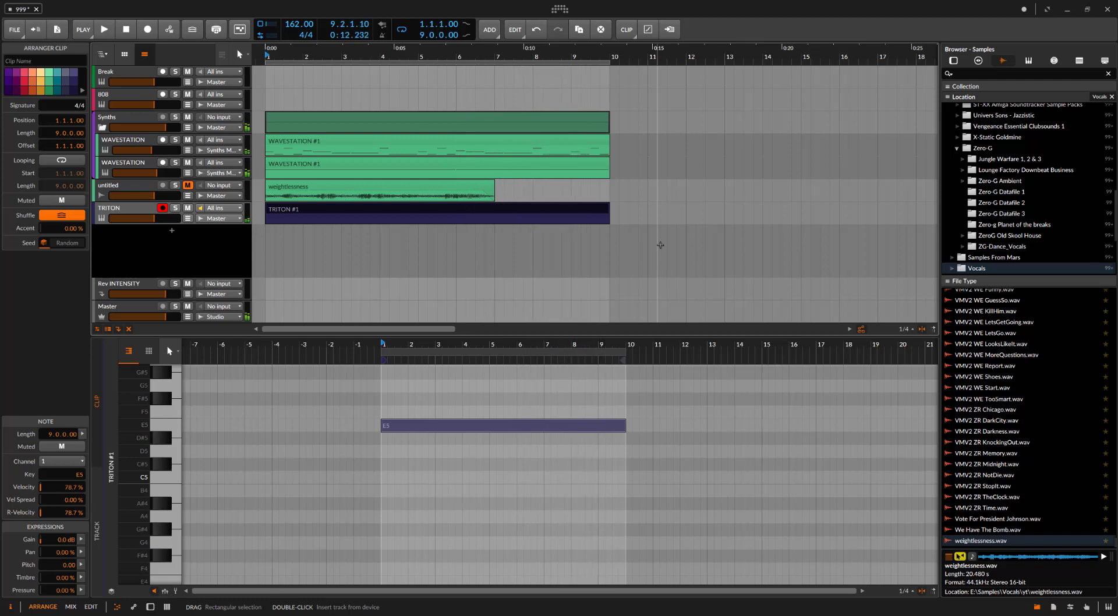
{"action": "key", "text": "space"}
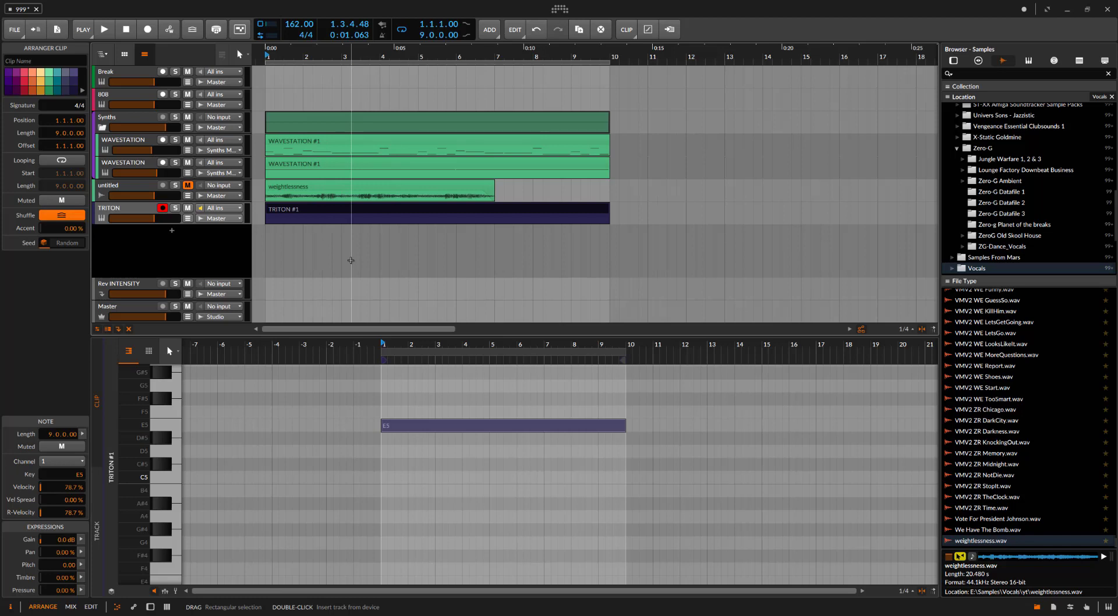
- Shorten the TRITON clip's E5 note to four bars and add a four-bar G5 note starting at bar 5
{"action": "scroll", "coordinate": [350, 261], "scroll_direction": "down", "scroll_amount": 1}
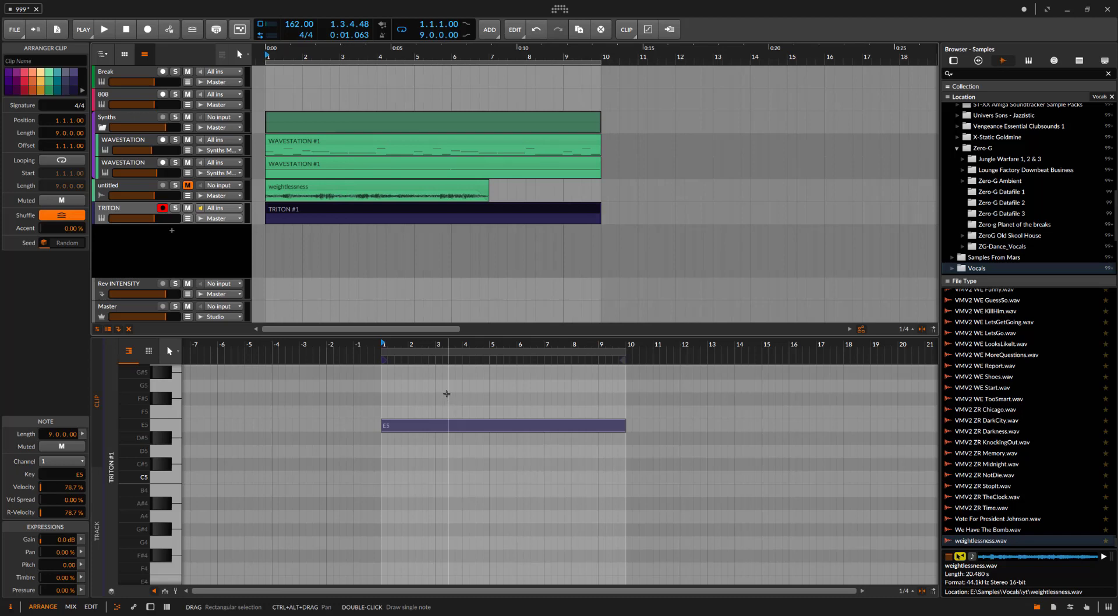
{"action": "scroll", "coordinate": [483, 387], "scroll_direction": "left", "scroll_amount": 1}
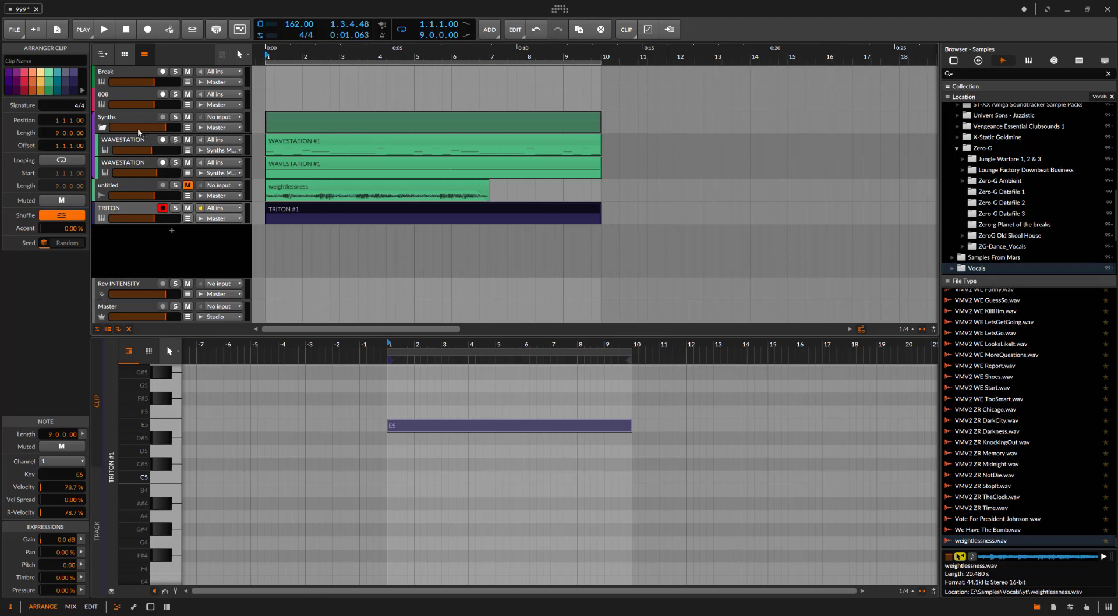
{"action": "double_click", "coordinate": [129, 141]}
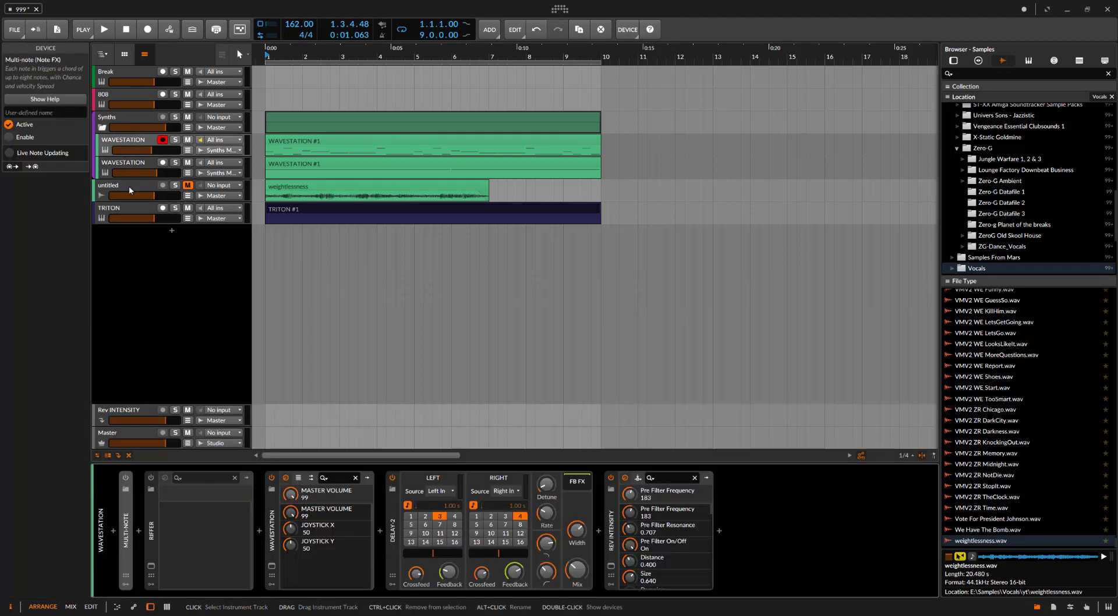
{"action": "left_click", "coordinate": [134, 213]}
{"action": "double_click", "coordinate": [360, 212]}
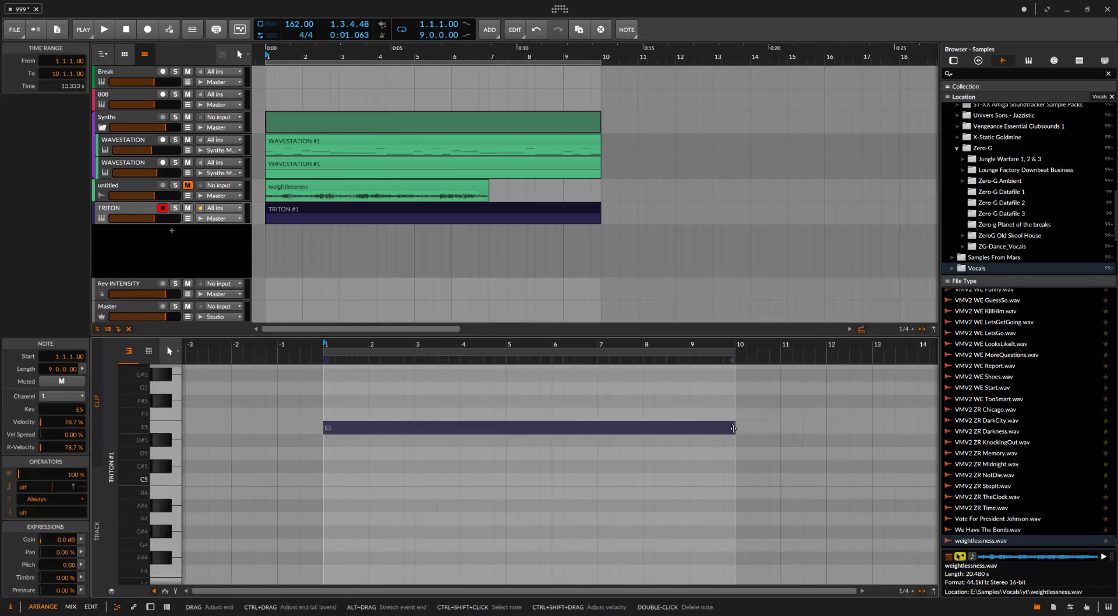
{"action": "left_click_drag", "start_coordinate": [733, 434], "coordinate": [506, 435]}
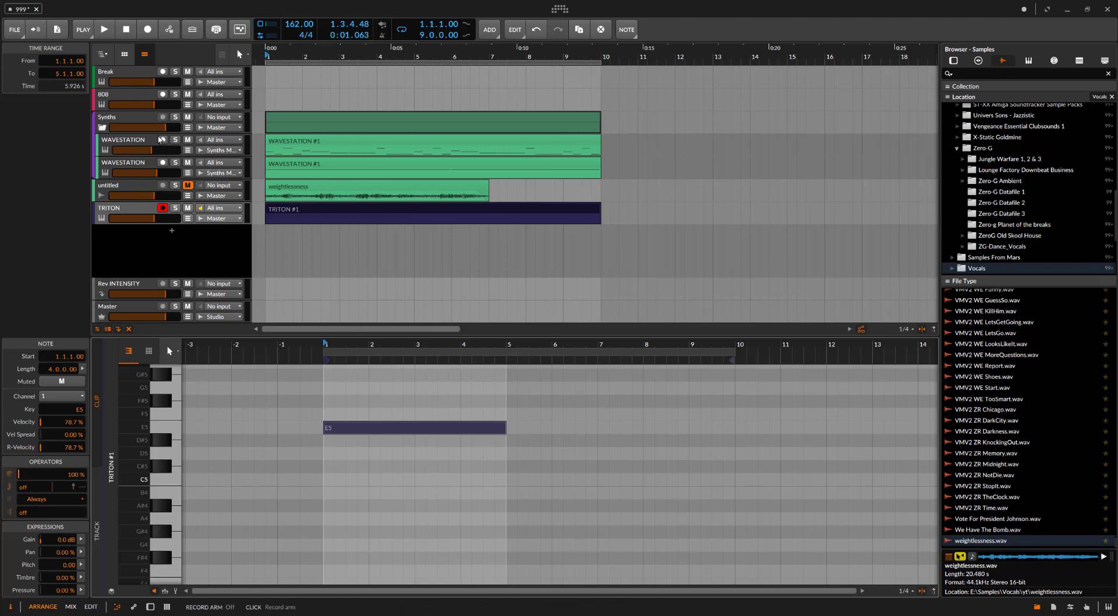
{"action": "double_click", "coordinate": [127, 211]}
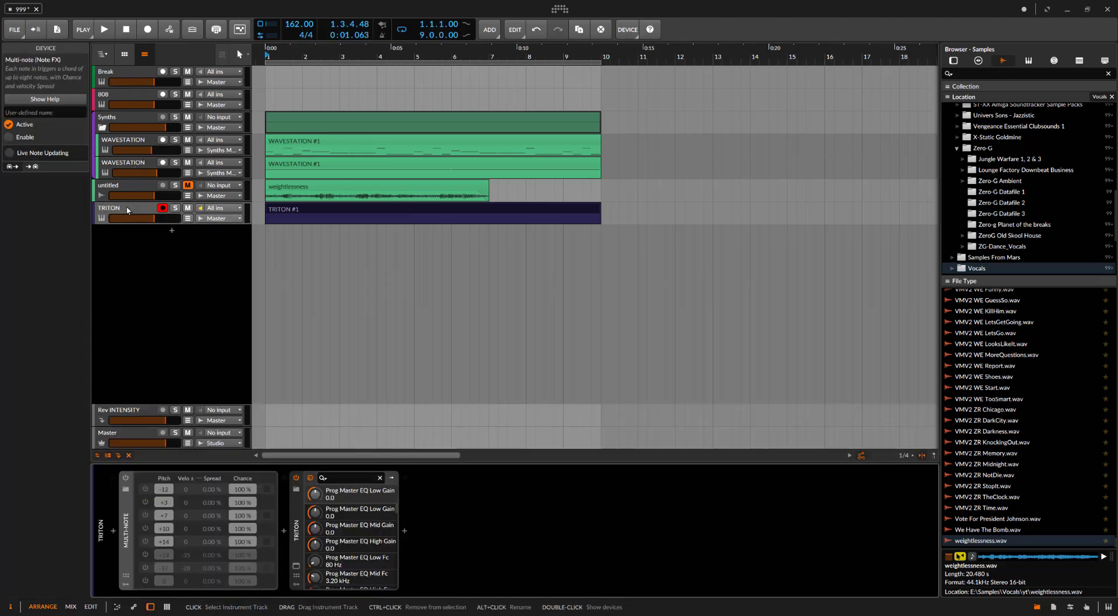
{"action": "double_click", "coordinate": [331, 210]}
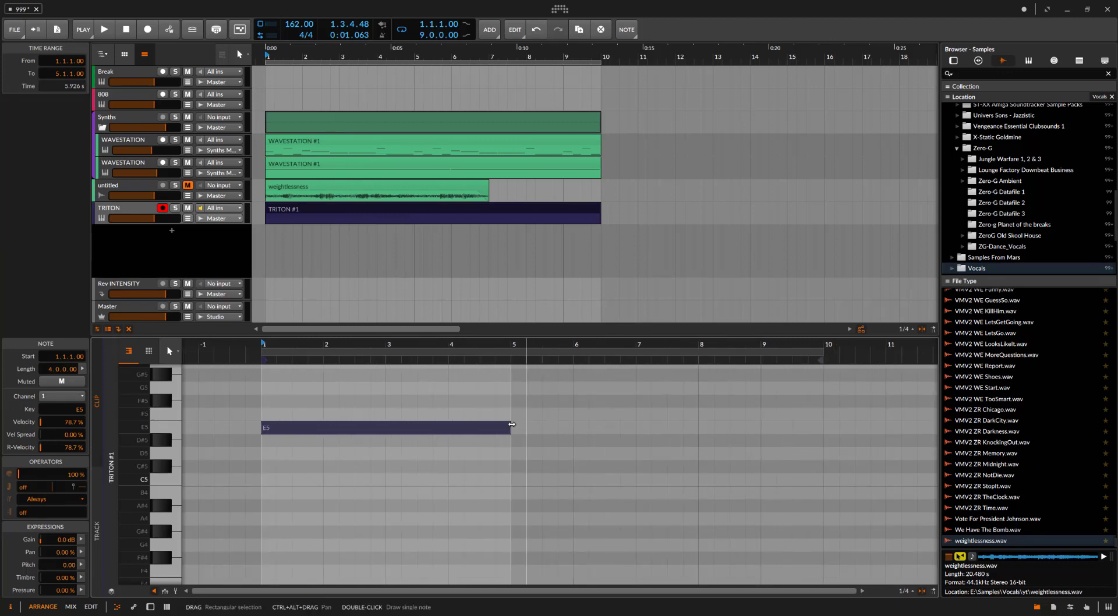
{"action": "double_click", "coordinate": [515, 387]}
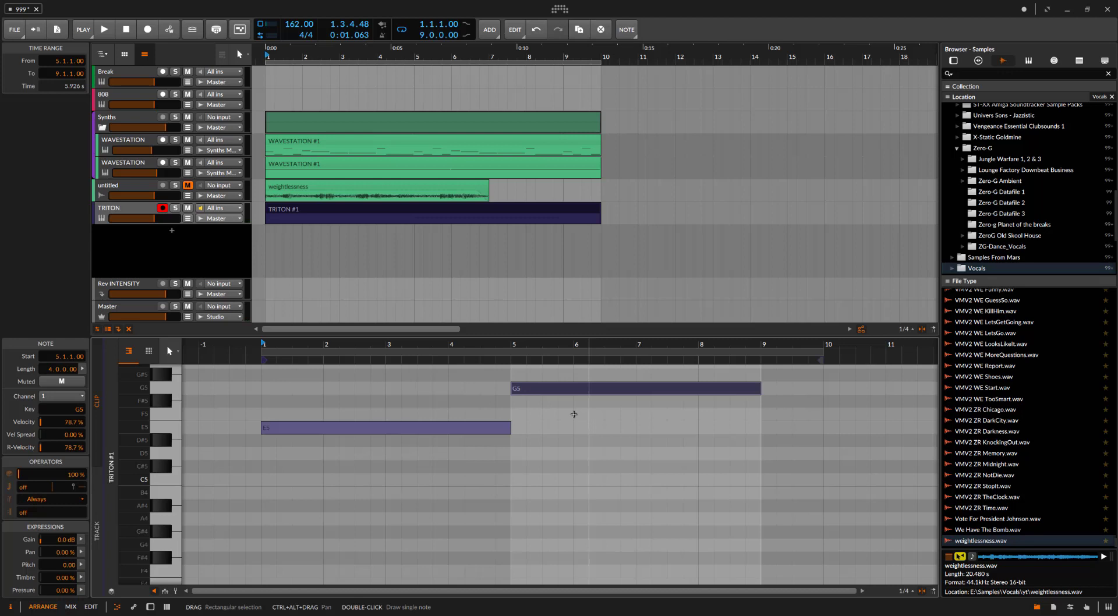
{"action": "scroll", "coordinate": [574, 414], "scroll_direction": "down", "scroll_amount": 2}
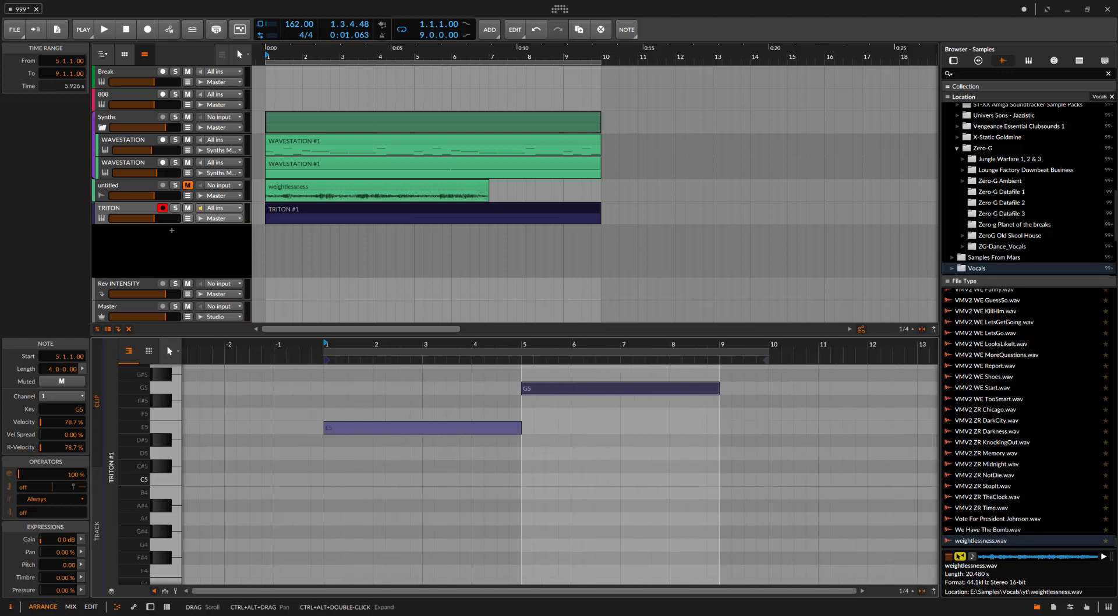
{"action": "scroll", "coordinate": [576, 415], "scroll_direction": "down", "scroll_amount": 2}
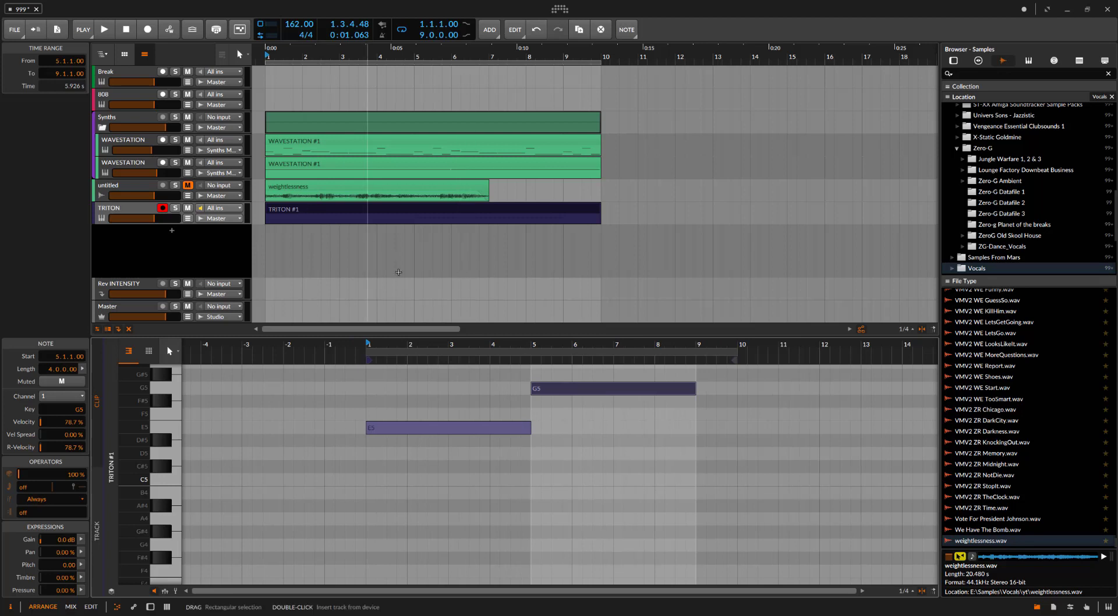
{"action": "scroll", "coordinate": [479, 409], "scroll_direction": "up", "scroll_amount": 1}
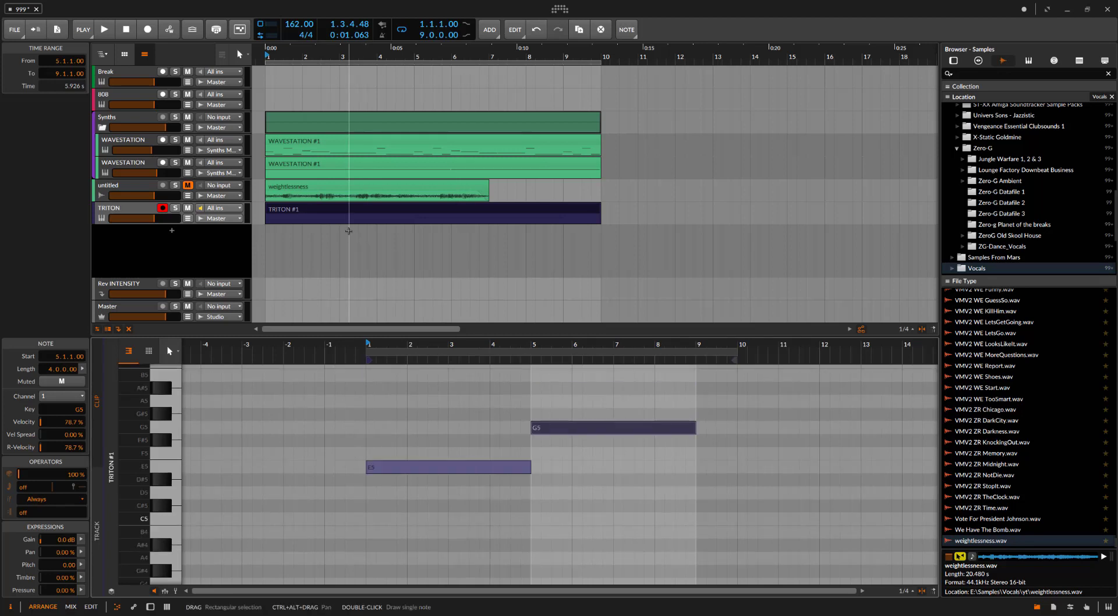
- During playback, shorten the G5 note to three bars and add a three-bar E5 note starting at bar 8
{"action": "key", "text": "space"}
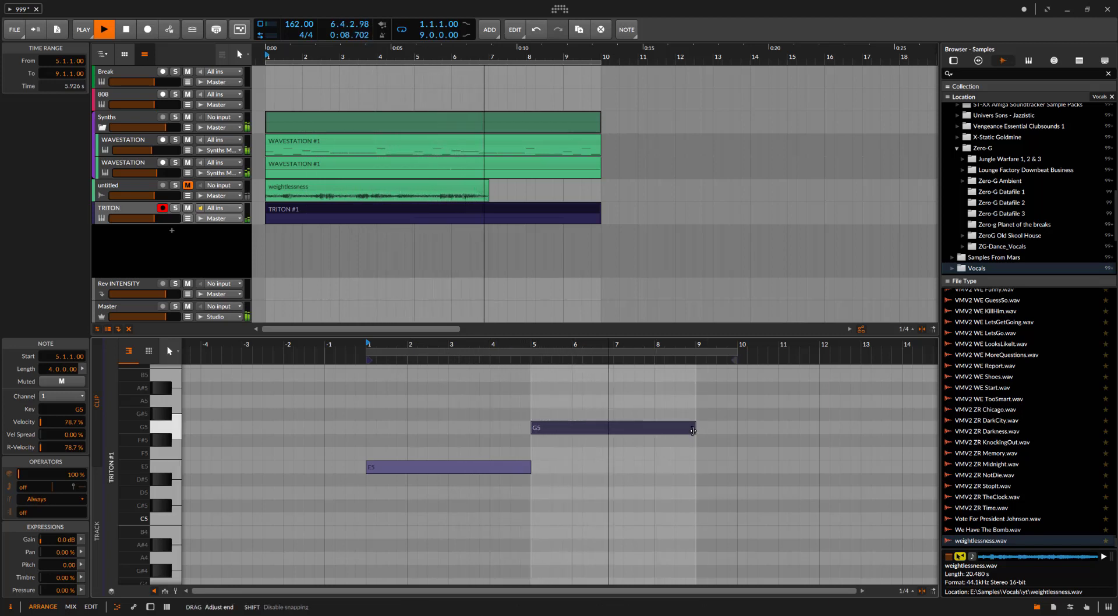
{"action": "left_click_drag", "start_coordinate": [693, 434], "coordinate": [654, 434]}
{"action": "double_click", "coordinate": [657, 468]}
{"action": "key", "text": "space"}
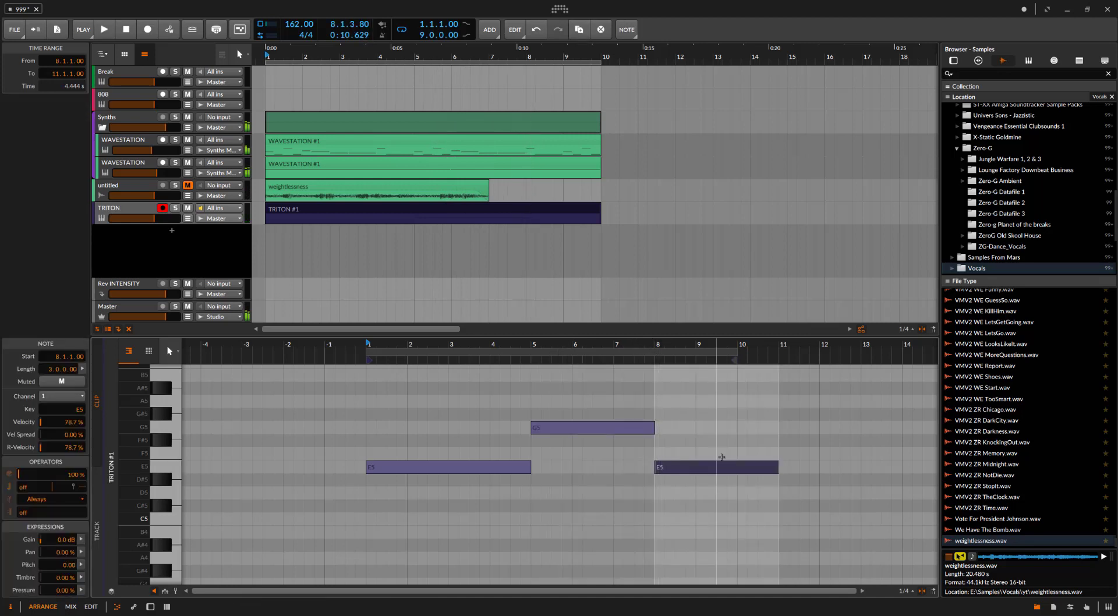
- Arrange the TRITON notes as consecutive three-bar notes, E5 at bar 1, G5 at bar 4 and E5 at bar 7, and play the result
{"action": "left_click_drag", "start_coordinate": [537, 459], "coordinate": [491, 466]}
{"action": "left_click", "coordinate": [527, 430]}
{"action": "left_click_drag", "start_coordinate": [526, 430], "coordinate": [491, 429]}
{"action": "left_click", "coordinate": [655, 468]}
{"action": "left_click_drag", "start_coordinate": [654, 467], "coordinate": [625, 468]}
{"action": "left_click", "coordinate": [748, 481]}
{"action": "left_click", "coordinate": [775, 469]}
{"action": "left_click_drag", "start_coordinate": [728, 383], "coordinate": [728, 372]}
{"action": "key", "text": "space"}
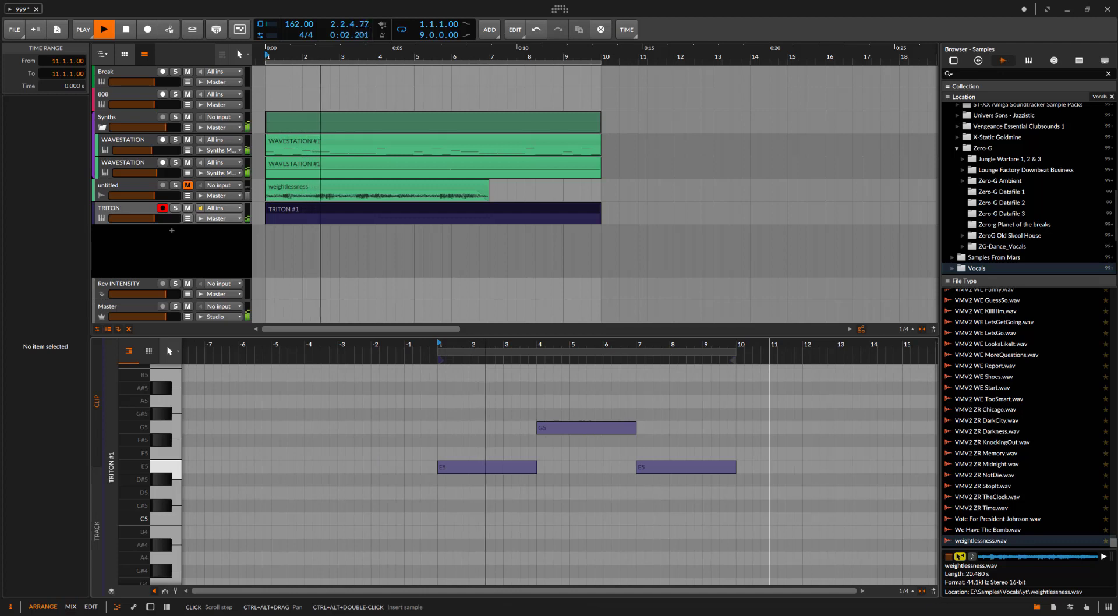
{"action": "left_click_drag", "start_coordinate": [742, 397], "coordinate": [730, 397]}
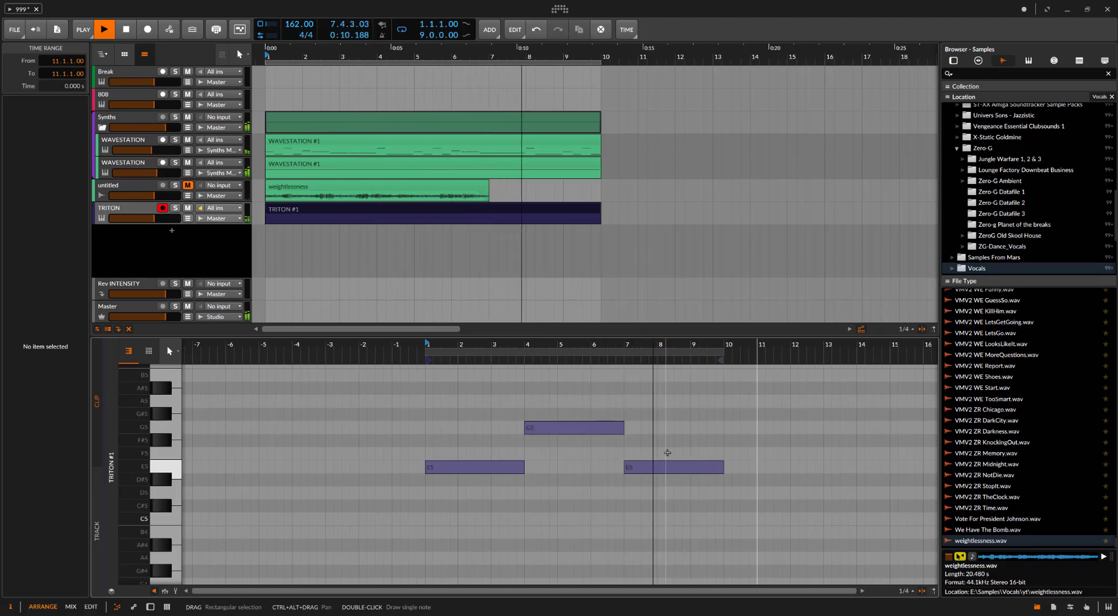
{"action": "key", "text": "space"}
- Transpose the last TRITON note, starting at bar 7, down to D5 and play the arrangement from the start
{"action": "left_click", "coordinate": [664, 467]}
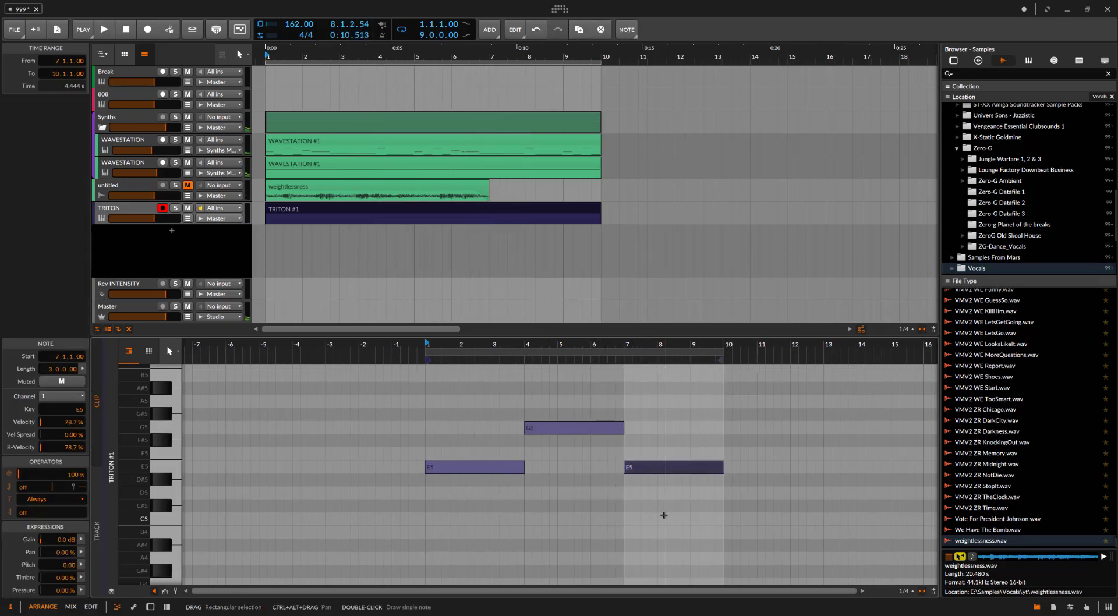
{"action": "key", "text": "Down"}
{"action": "key", "text": "Down"}
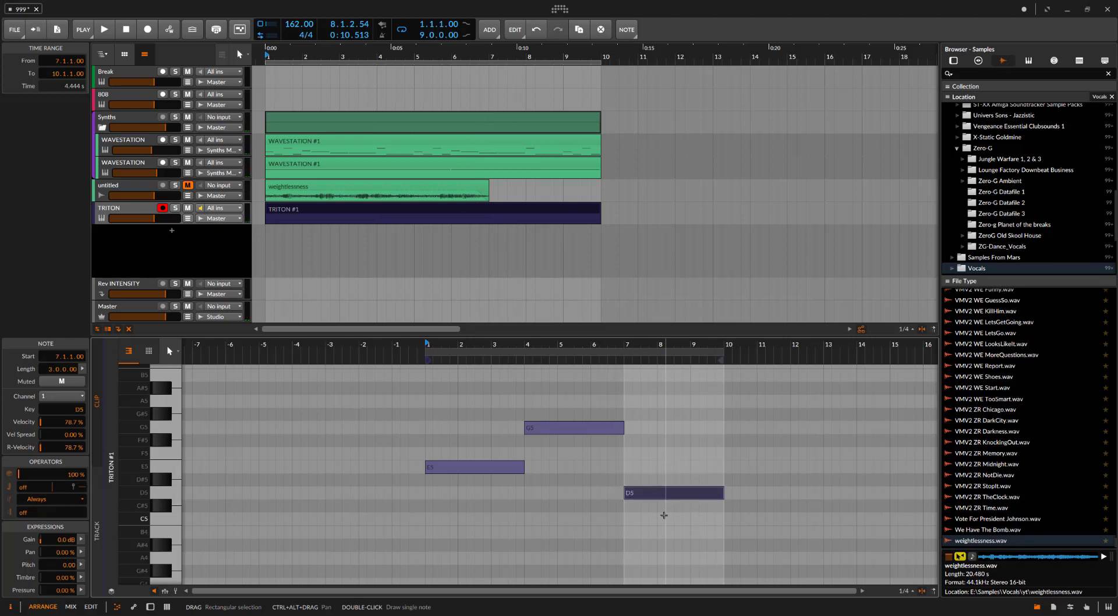
{"action": "key", "text": "space"}
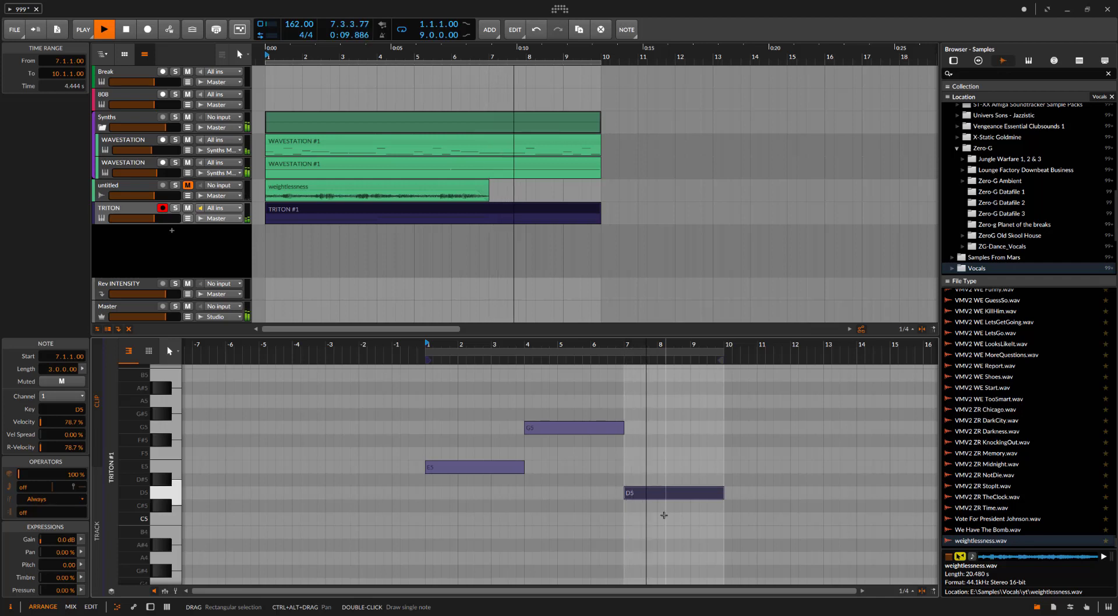
{"action": "key", "text": "space"}
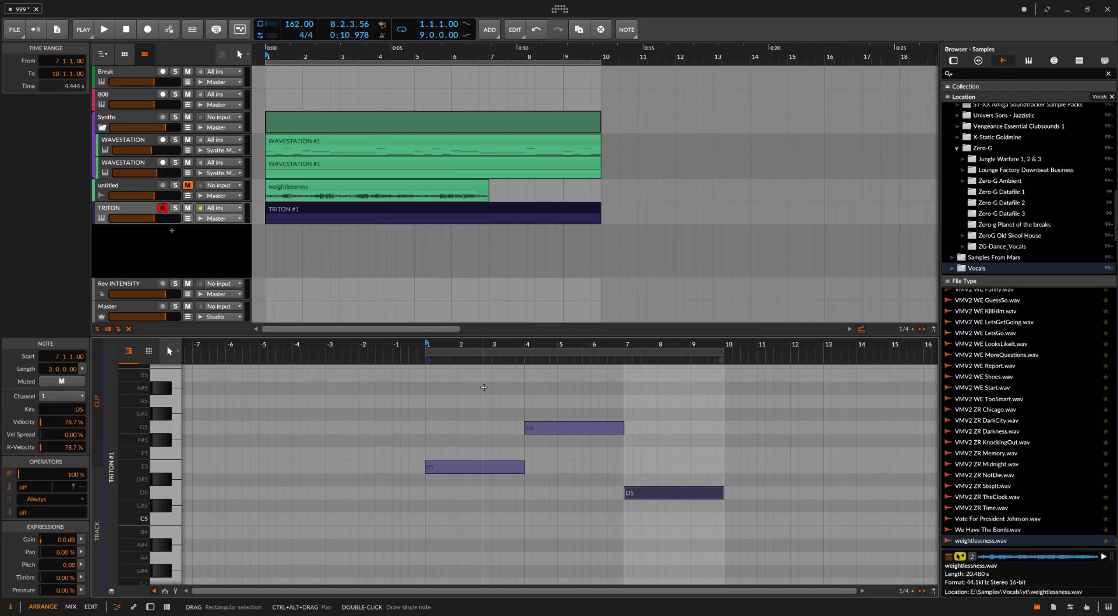
- Insert the Rev INTENSITY reverb after the TRITON instrument in the track's device chain
{"action": "key", "text": "d"}
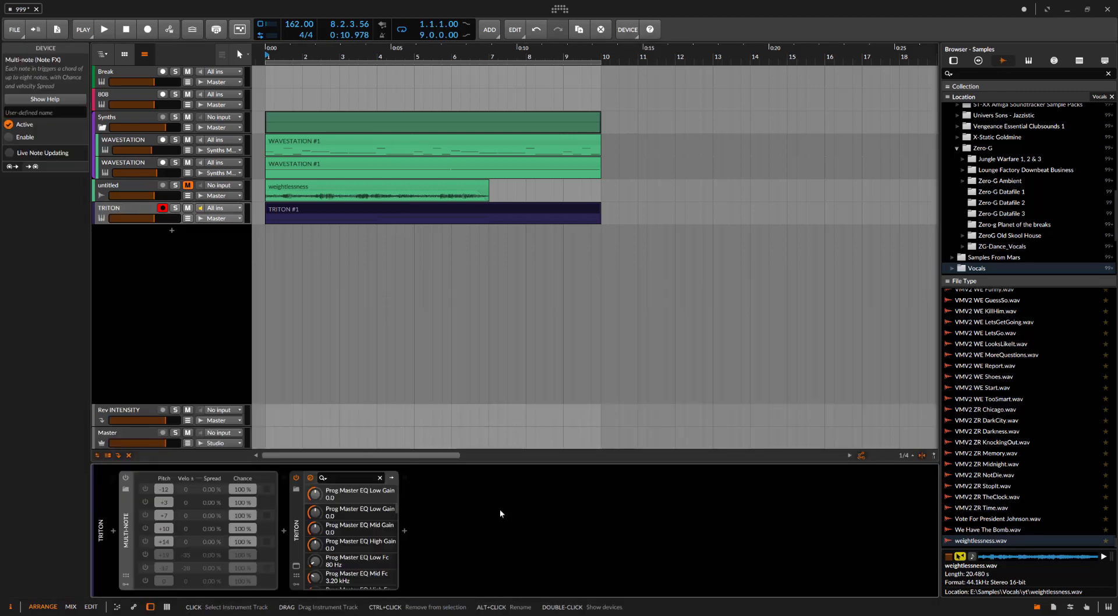
{"action": "left_click", "coordinate": [404, 530]}
{"action": "type", "text": "rev"}
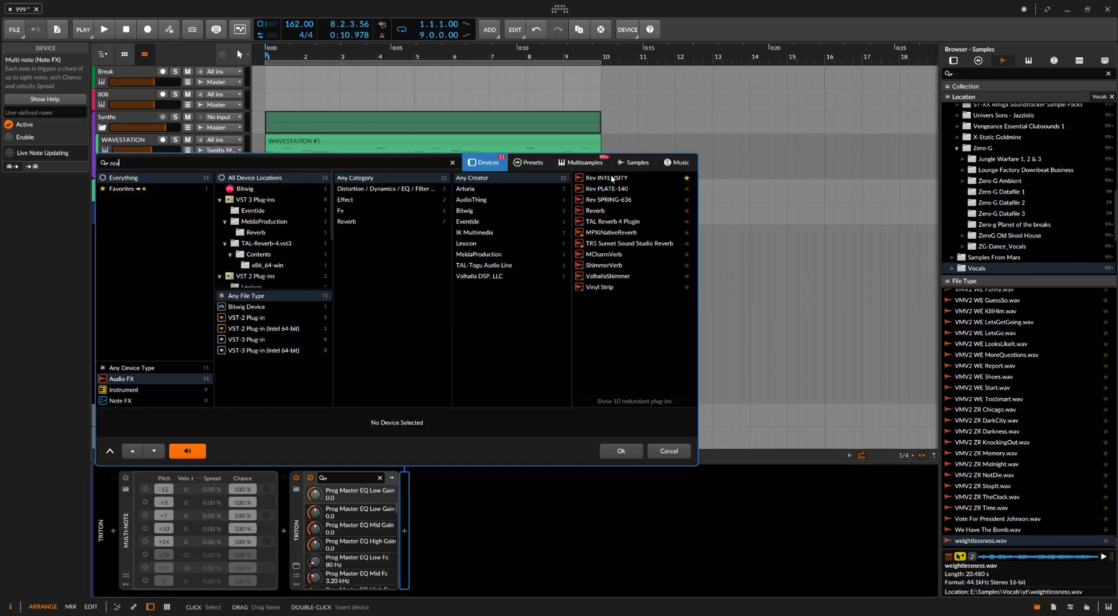
{"action": "double_click", "coordinate": [609, 178]}
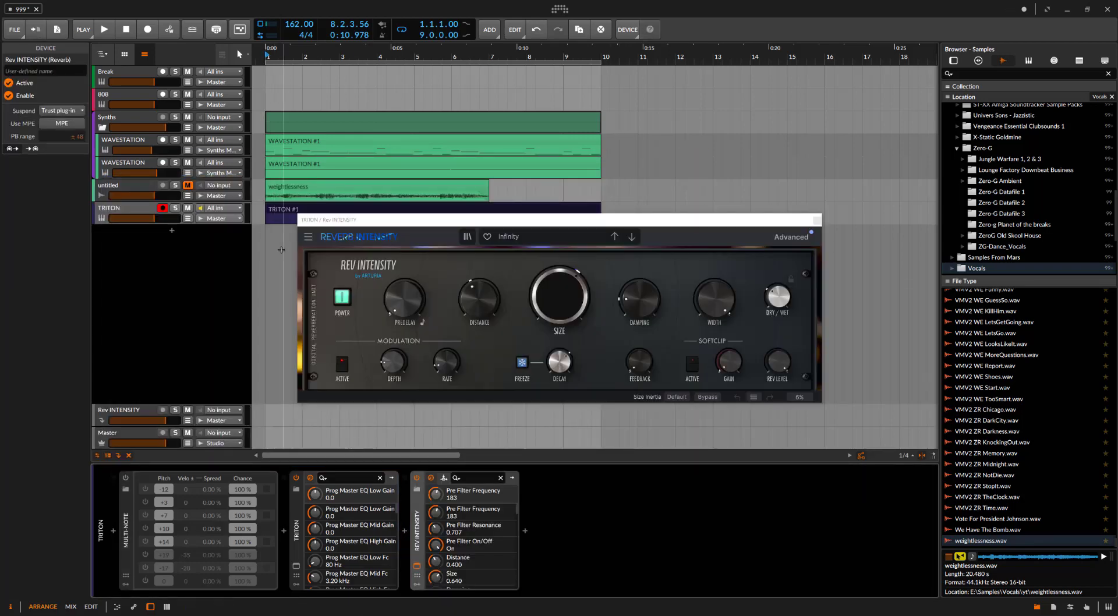
{"action": "left_click", "coordinate": [531, 213]}
{"action": "left_click_drag", "start_coordinate": [571, 221], "coordinate": [609, 244]}
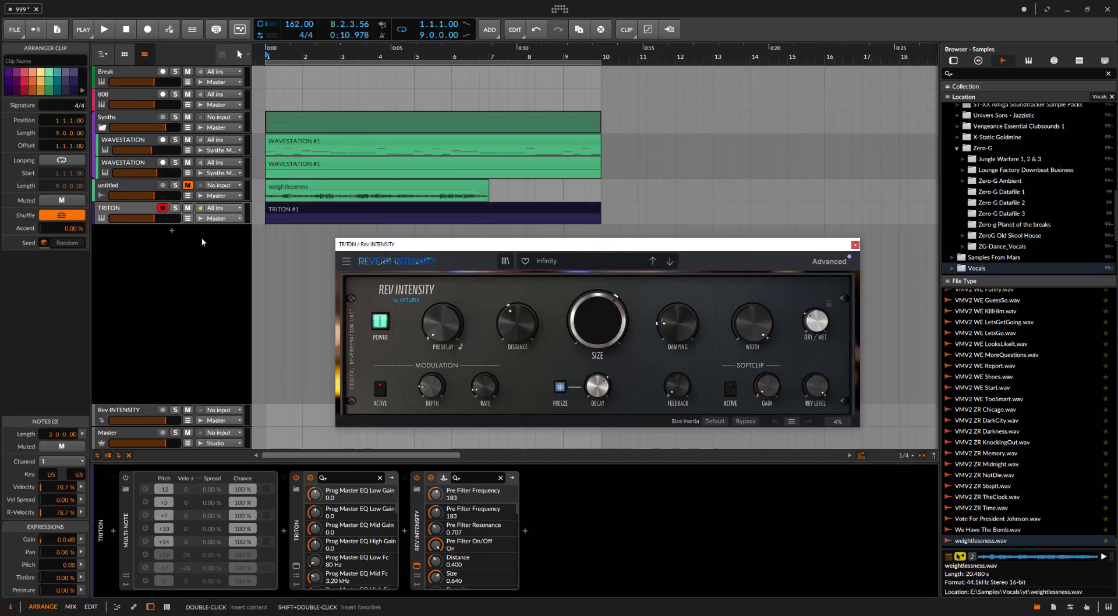
- Return the playback position to the start of bar 1 and close the Rev INTENSITY window
{"action": "left_click_drag", "start_coordinate": [287, 250], "coordinate": [287, 268]}
{"action": "left_click_drag", "start_coordinate": [287, 102], "coordinate": [294, 96]}
{"action": "left_click", "coordinate": [268, 58]}
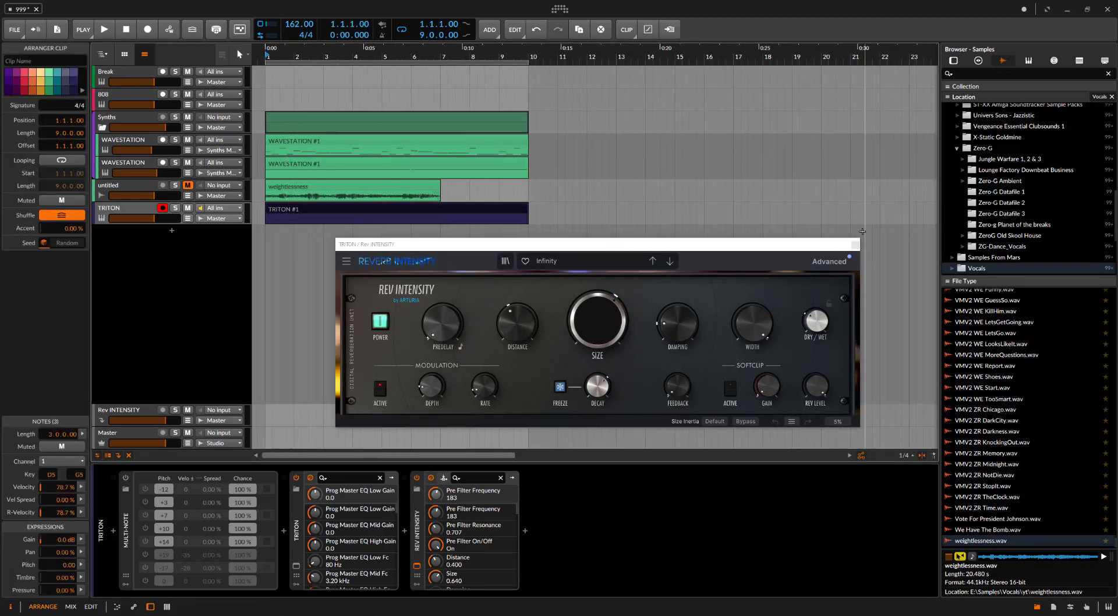
{"action": "left_click", "coordinate": [855, 245]}
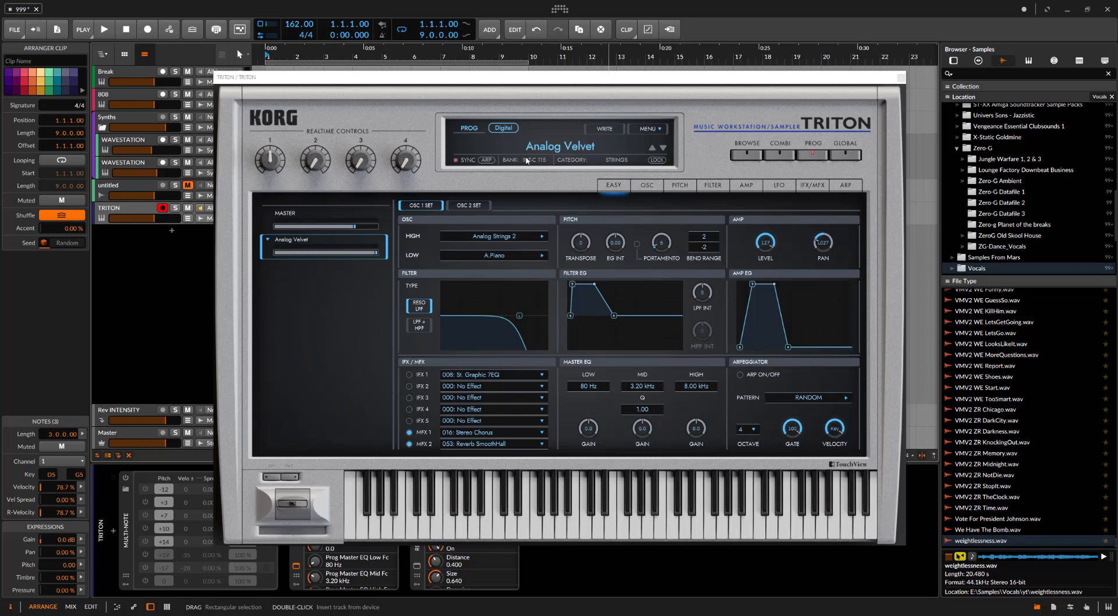
- With the TRITON instrument window open, solo its track and play the opening of the Analog Velvet part
{"action": "left_click_drag", "start_coordinate": [511, 80], "coordinate": [598, 68]}
{"action": "left_click", "coordinate": [175, 208]}
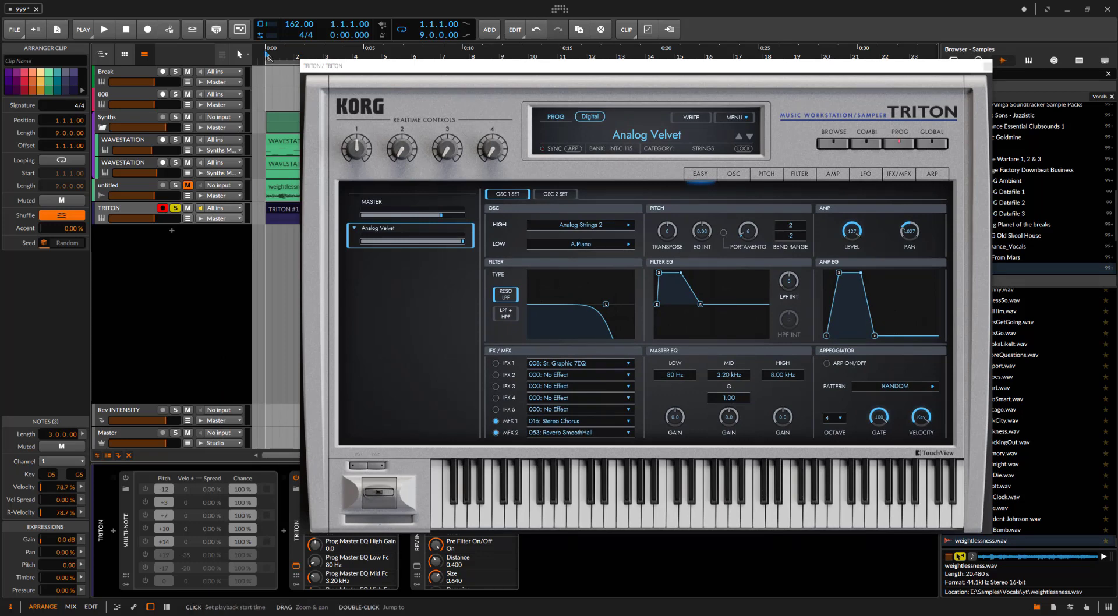
{"action": "key", "text": "space"}
{"action": "key", "text": "space"}
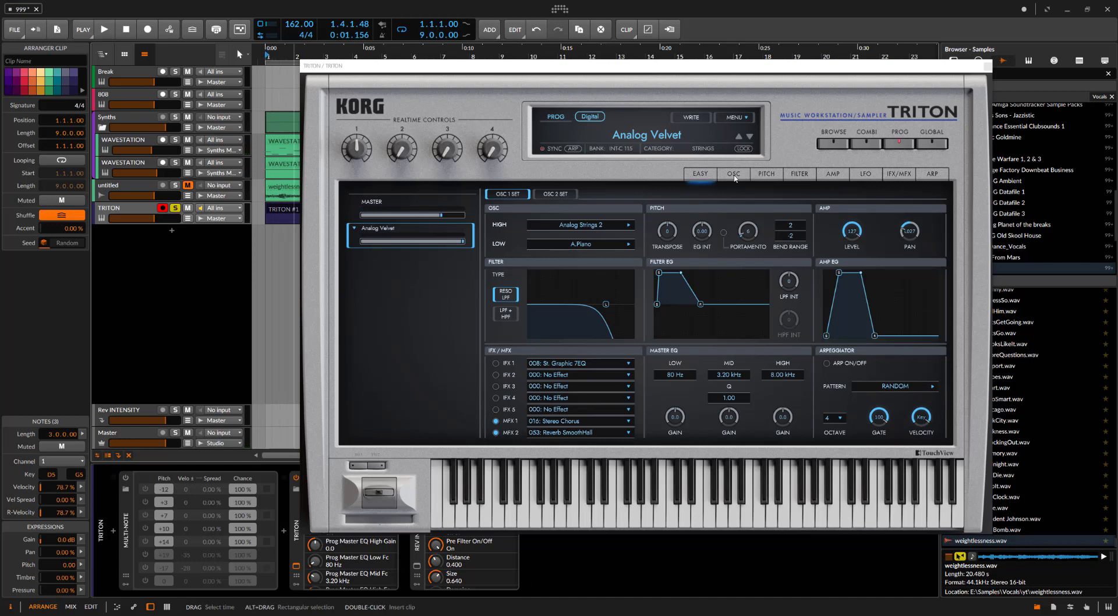
- Lengthen the attack and decay stages of the amp envelopes for OSC 1 and OSC 2 in TRITON, and play the softened sound
{"action": "left_click", "coordinate": [831, 173]}
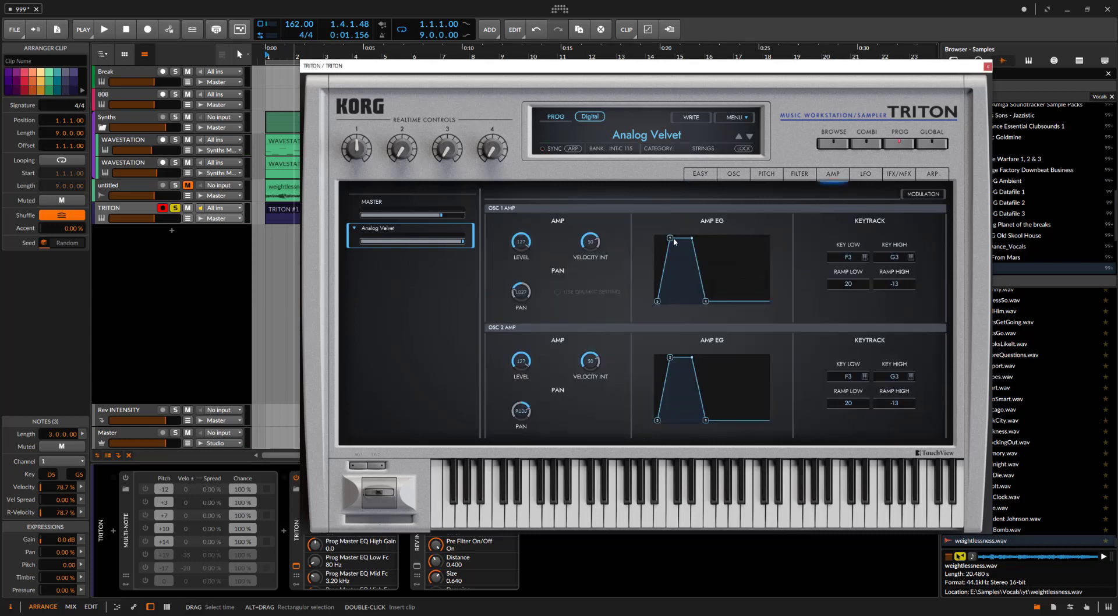
{"action": "left_click_drag", "start_coordinate": [674, 239], "coordinate": [679, 239]}
{"action": "left_click_drag", "start_coordinate": [676, 239], "coordinate": [682, 238]}
{"action": "left_click_drag", "start_coordinate": [670, 357], "coordinate": [680, 358]}
{"action": "key", "text": "space"}
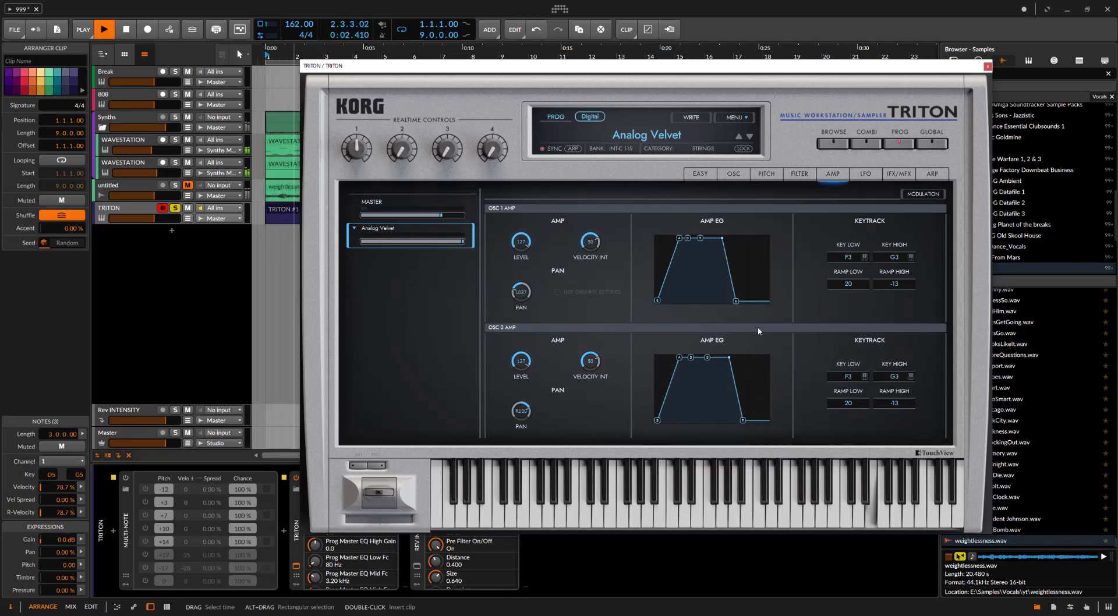
- Slightly shorten the attack of the OSC 1 and OSC 2 amp envelopes, play the sound, and close the TRITON window
{"action": "key", "text": "space"}
{"action": "left_click_drag", "start_coordinate": [680, 241], "coordinate": [672, 239]}
{"action": "left_click_drag", "start_coordinate": [679, 357], "coordinate": [674, 357]}
{"action": "key", "text": "space"}
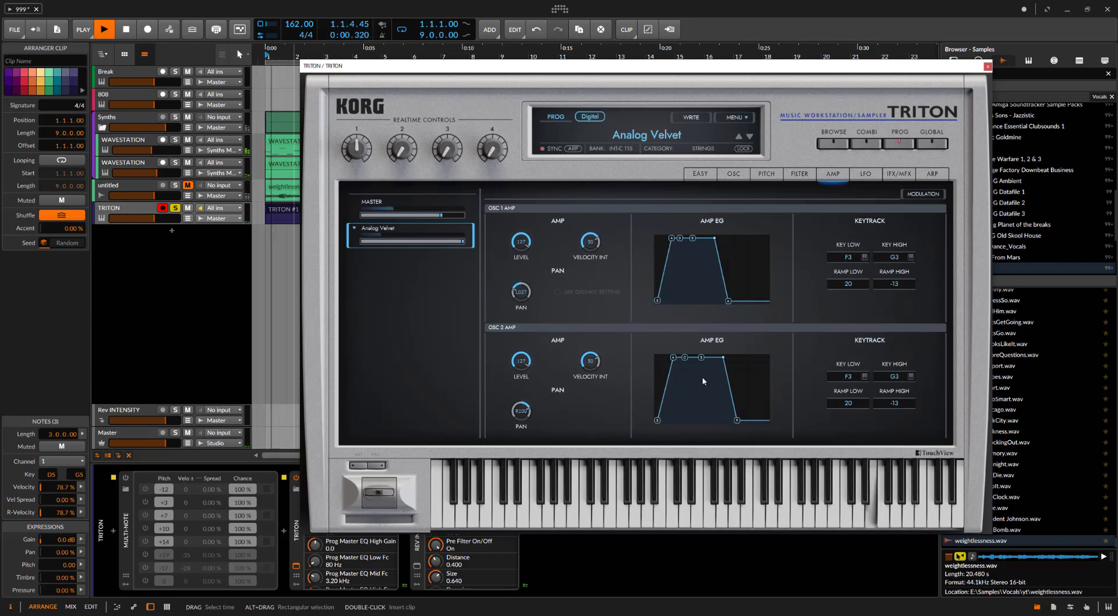
{"action": "left_click", "coordinate": [988, 67]}
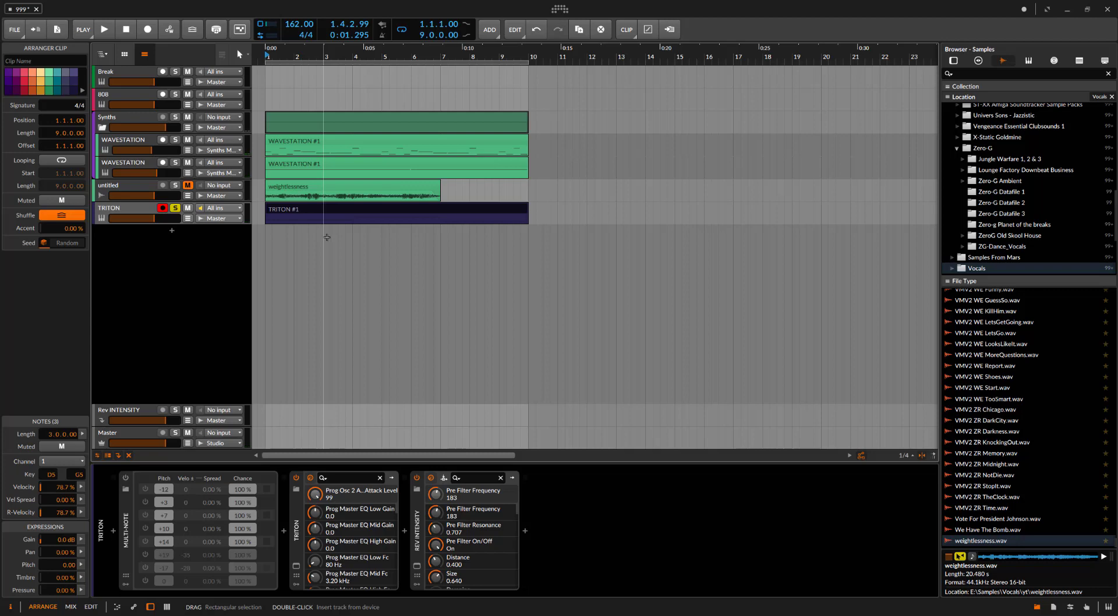
- Show the TRITON track's automation lane and set it to the mixer Volume parameter
{"action": "left_click", "coordinate": [209, 221]}
{"action": "left_click", "coordinate": [201, 219]}
{"action": "left_click", "coordinate": [194, 220]}
{"action": "left_click", "coordinate": [189, 219]}
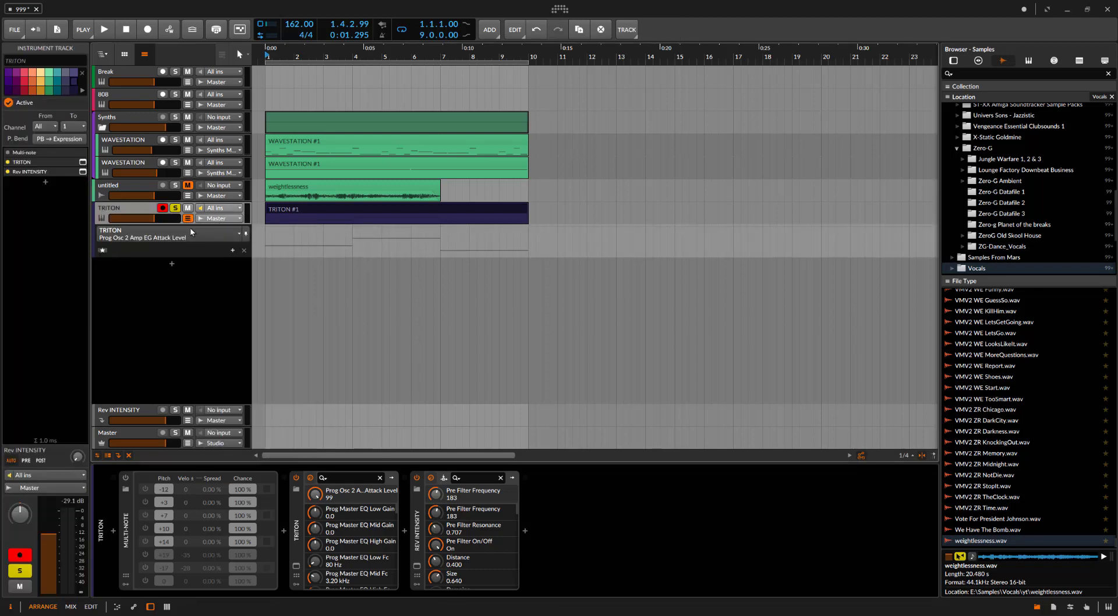
{"action": "left_click", "coordinate": [168, 235]}
{"action": "mouse_move", "coordinate": [192, 311]}
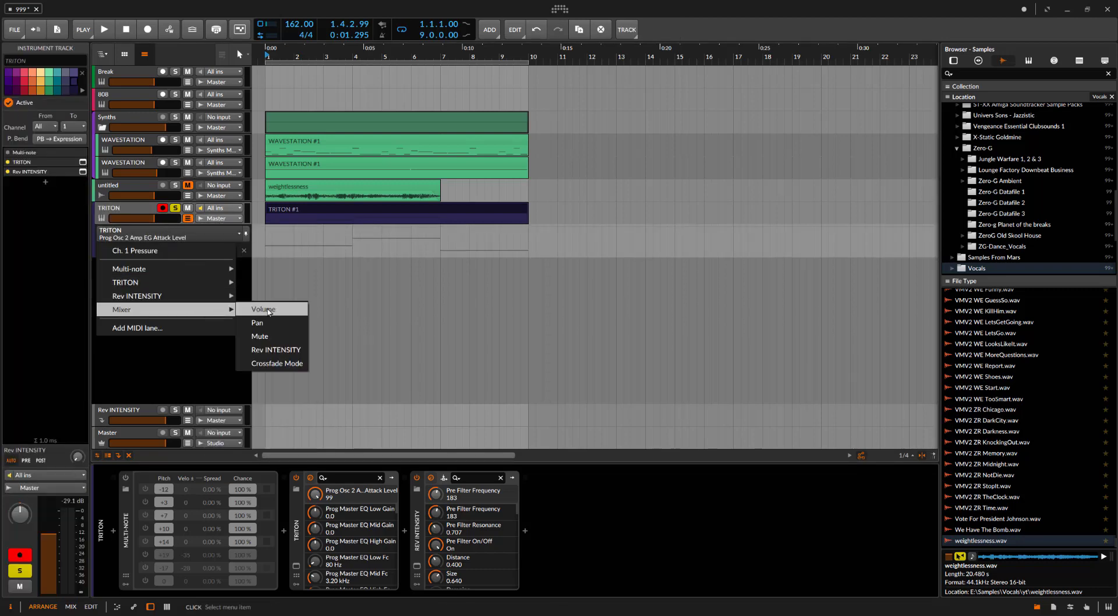
{"action": "left_click", "coordinate": [263, 310]}
- Create a TRITON volume fade-in from -inf dB at bar 1 to -6.0 dB around bar 2, and play it
{"action": "left_click", "coordinate": [262, 240]}
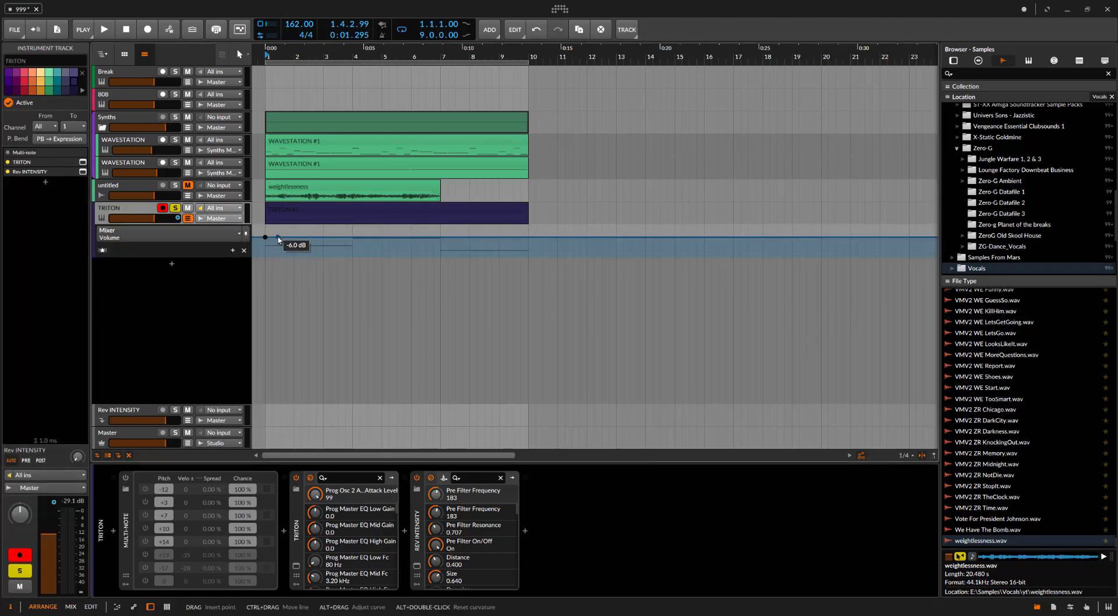
{"action": "left_click_drag", "start_coordinate": [280, 239], "coordinate": [265, 247]}
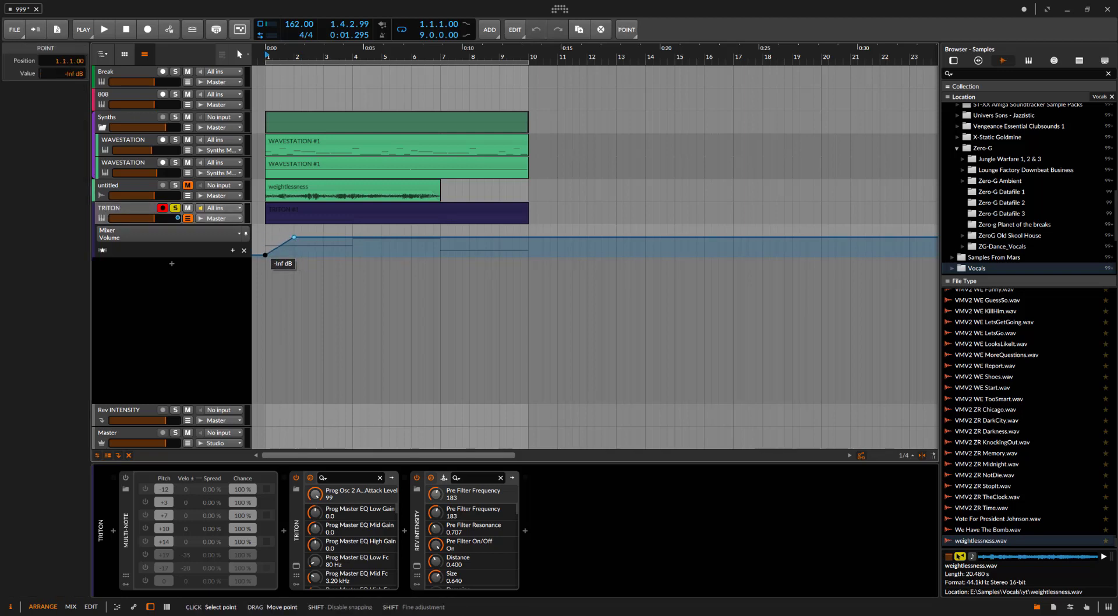
{"action": "left_click", "coordinate": [452, 282]}
{"action": "key", "text": "space"}
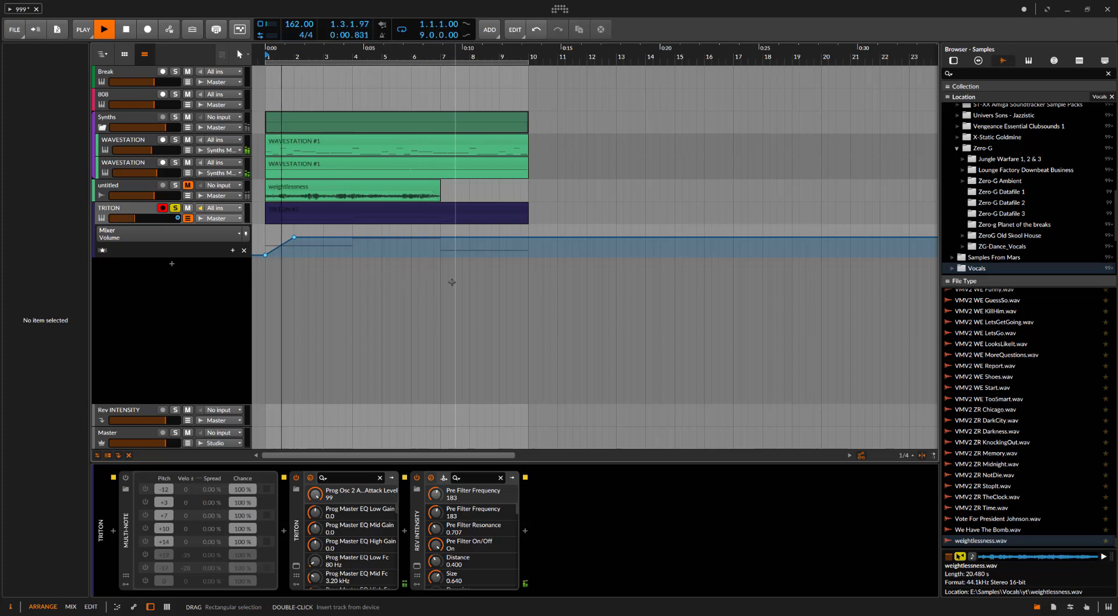
{"action": "key", "text": "space"}
- Stretch the fade-in's end point to 3.2.1.00 at -6.0 dB and play it with the TRITON track unsoloed
{"action": "left_click_drag", "start_coordinate": [294, 237], "coordinate": [331, 237]}
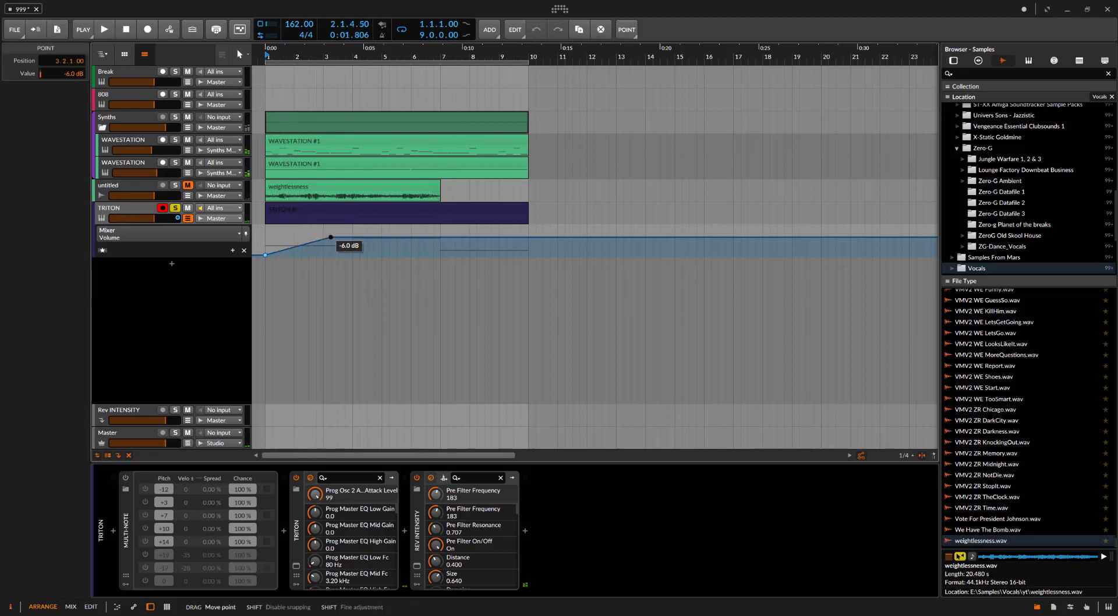
{"action": "key", "text": "space"}
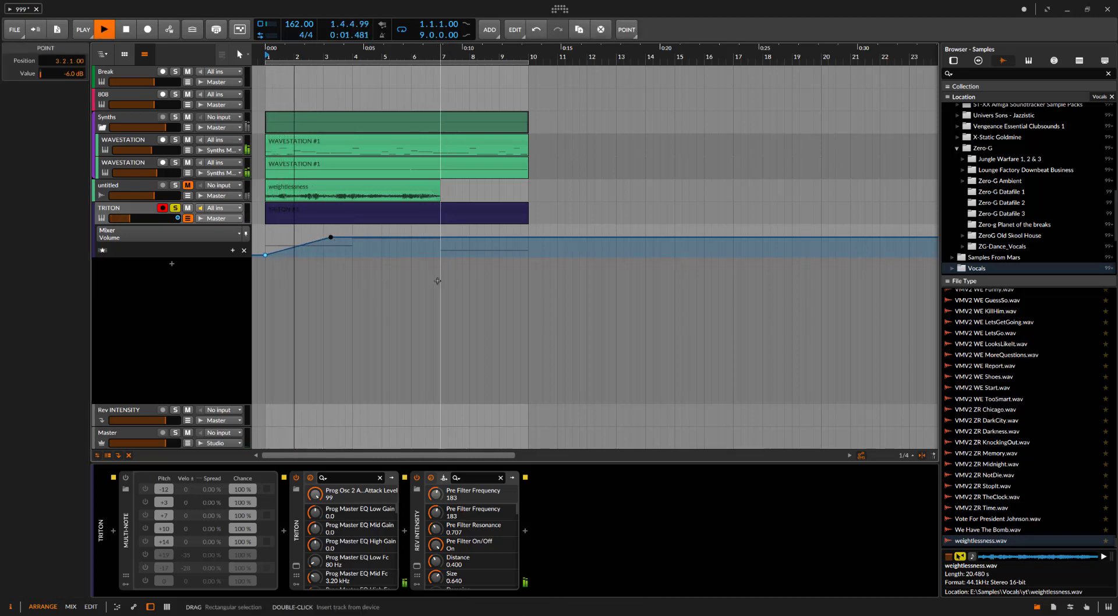
{"action": "key", "text": "space"}
{"action": "key", "text": "space"}
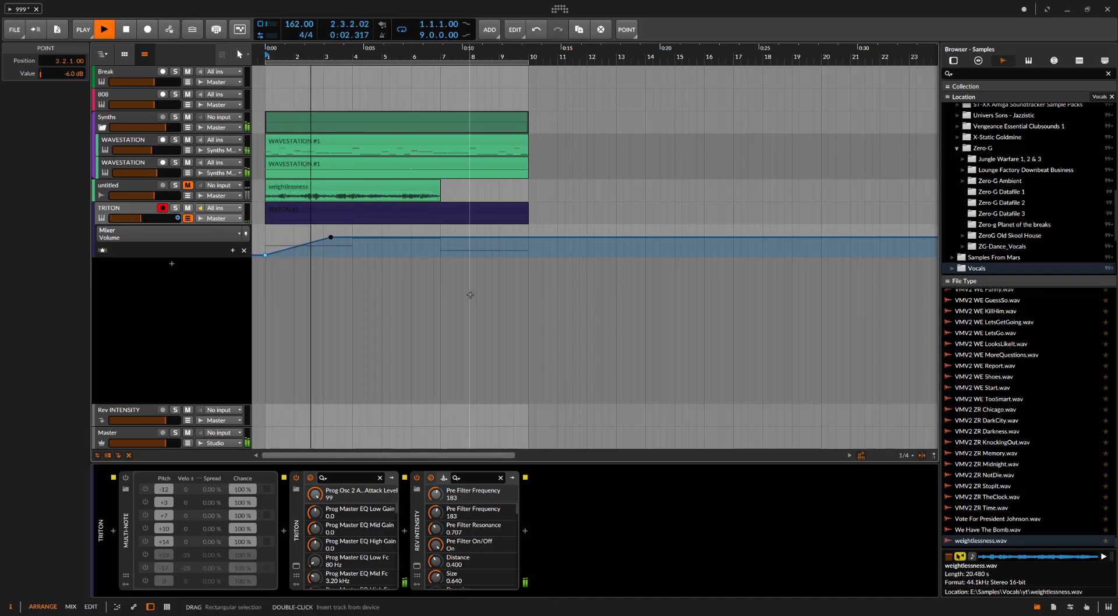
- Add a volume fade-out from -6.0 dB at 8.3.2.50 to -82.4 dB at 10.1.1.00, and select the TRITON track
{"action": "left_click", "coordinate": [487, 237]}
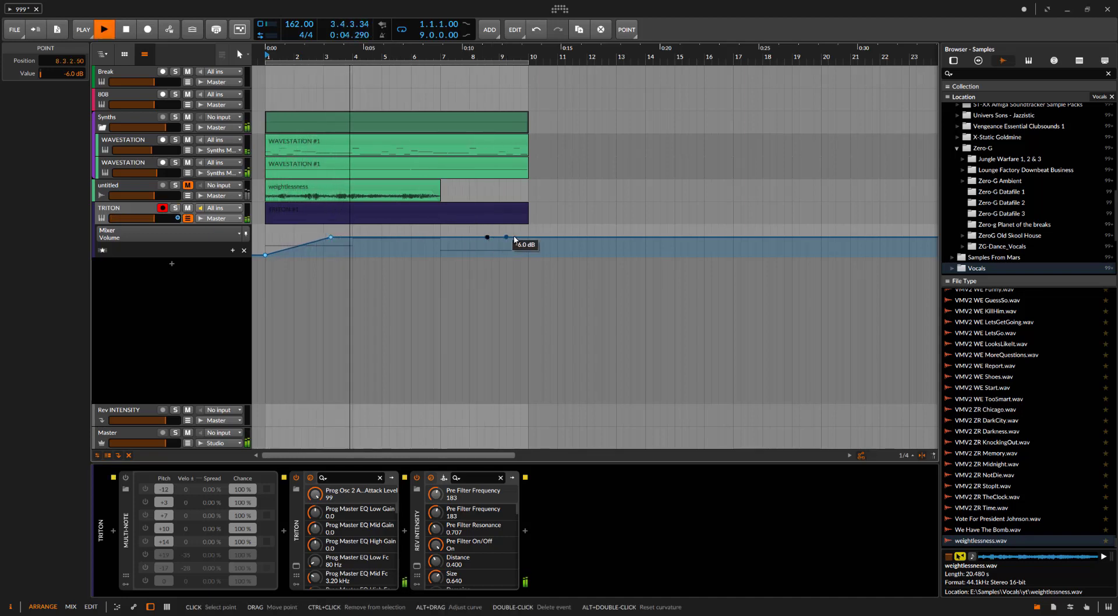
{"action": "left_click_drag", "start_coordinate": [533, 238], "coordinate": [528, 254]}
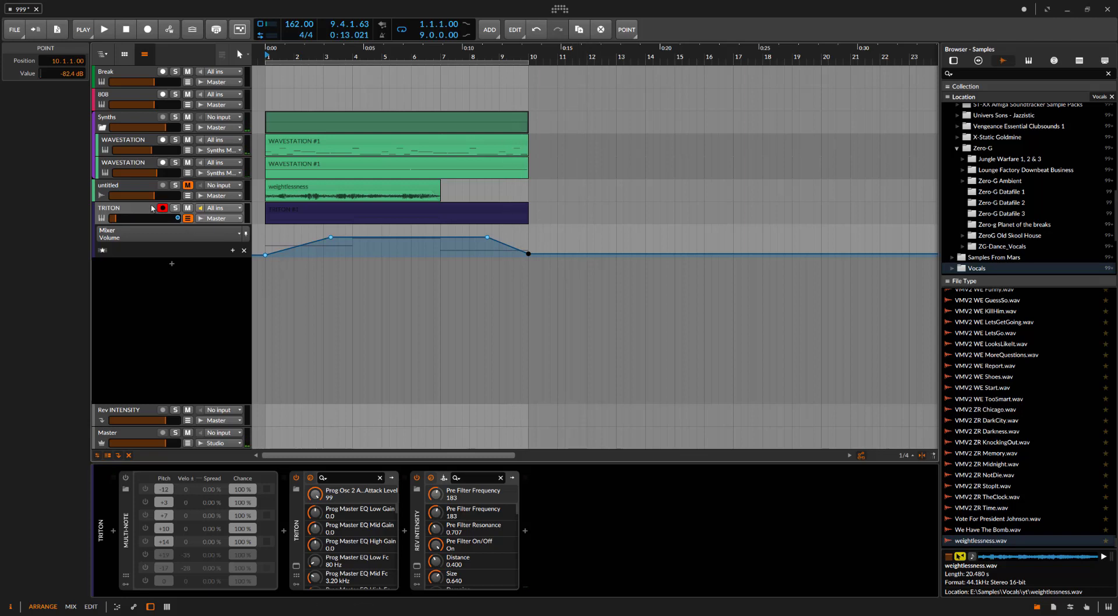
{"action": "left_click", "coordinate": [127, 209]}
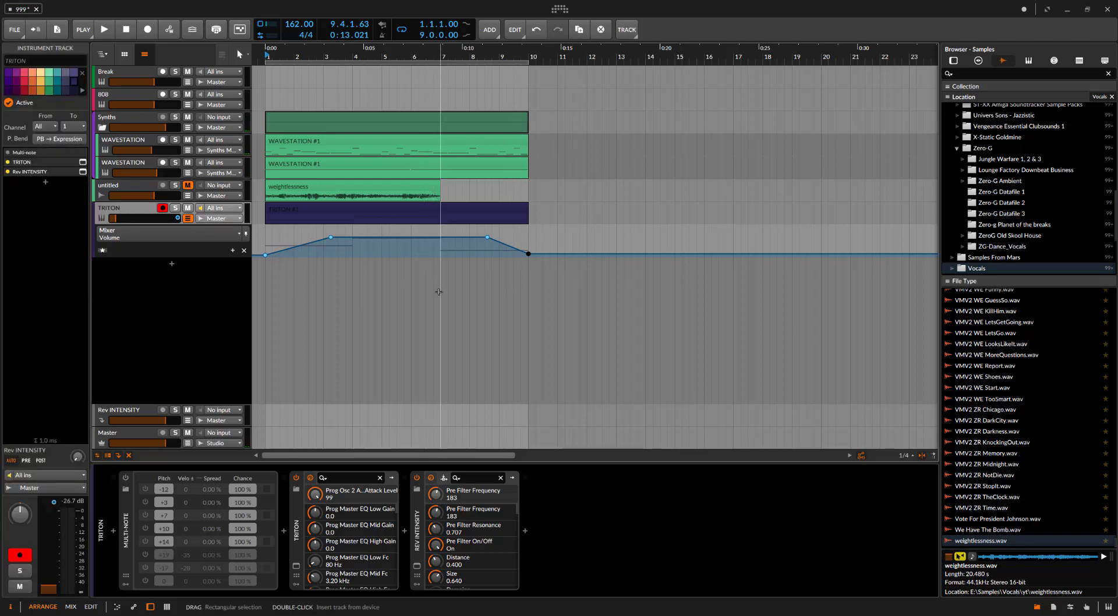